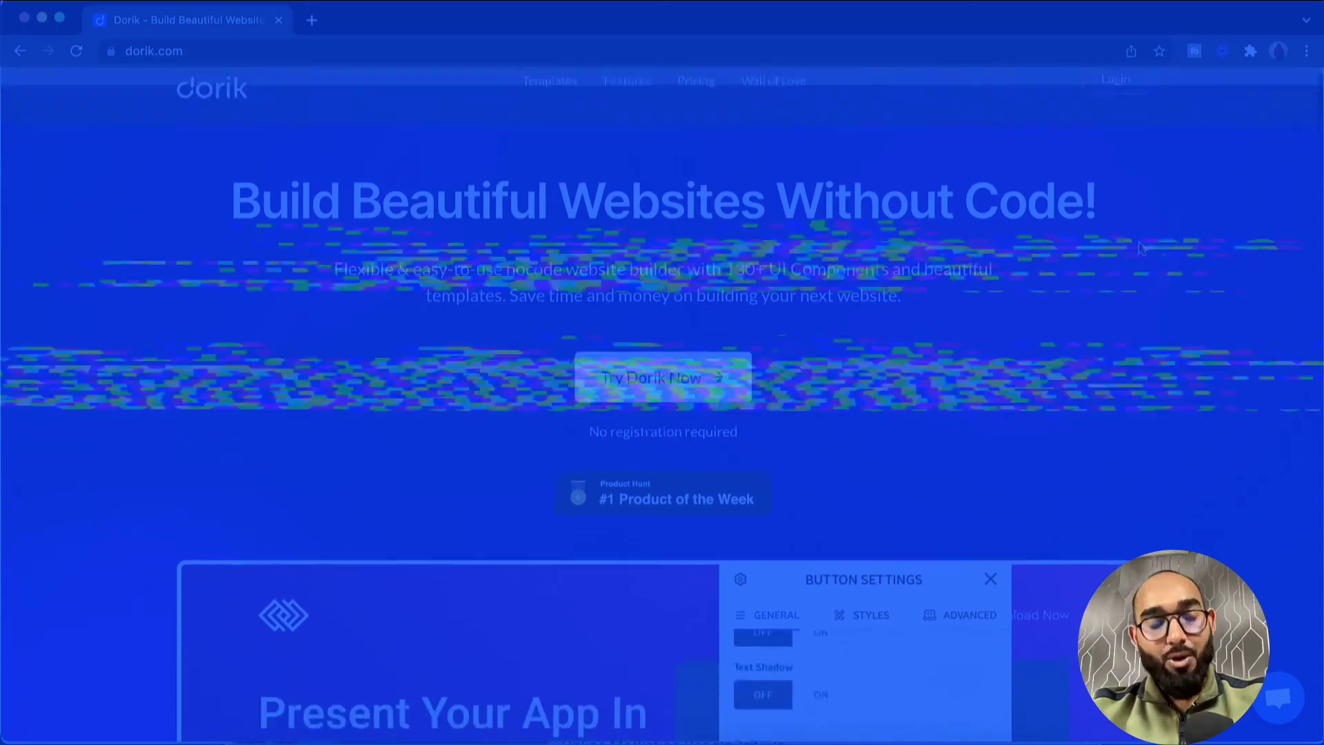
Scroll down through the dorik.com homepage content.
scroll(1142, 248, "down", 3)
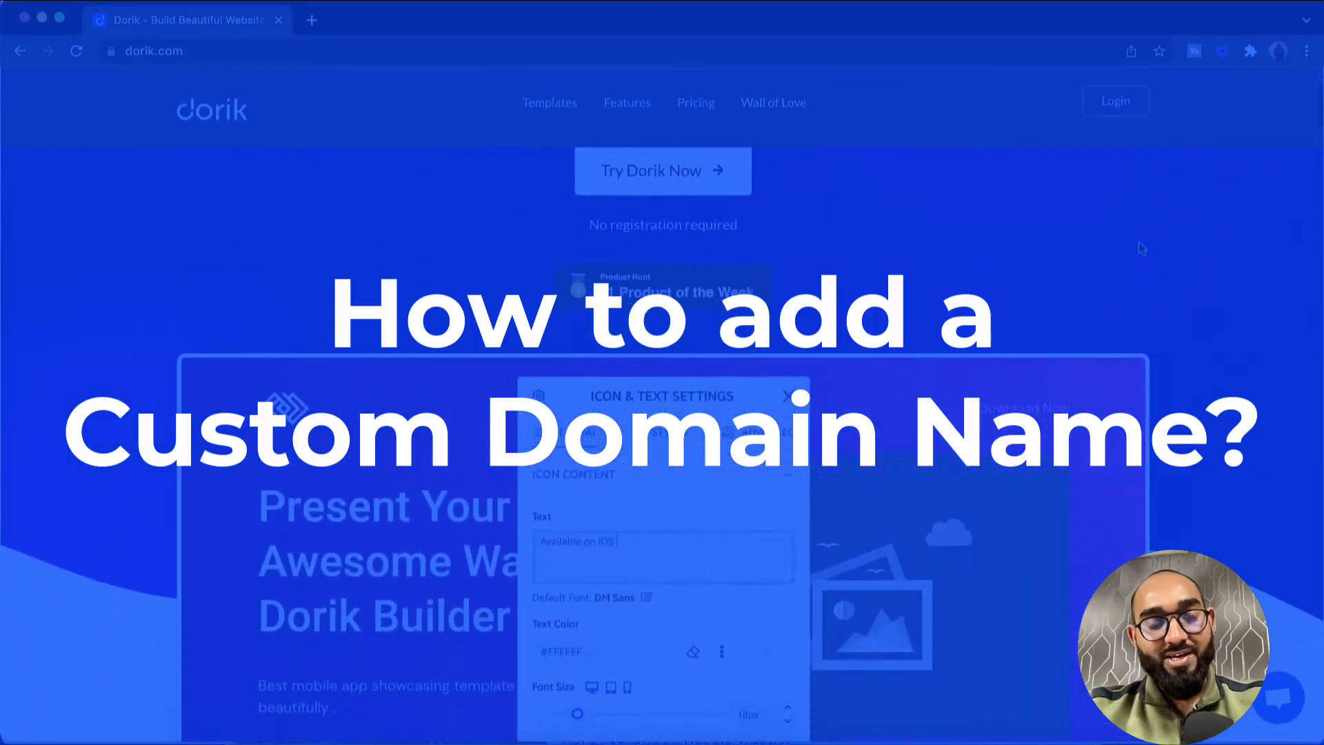
scroll(1141, 249, "down", 2)
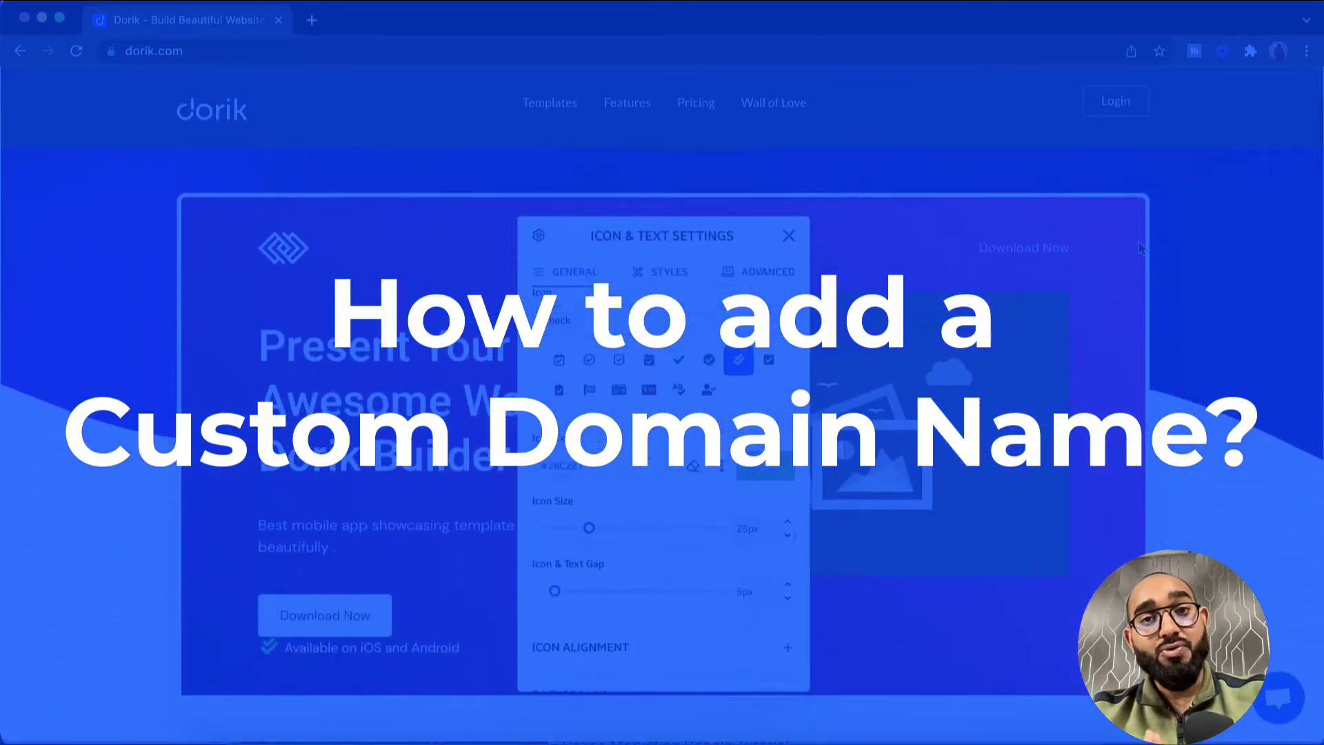
scroll(1141, 233, "down", 4)
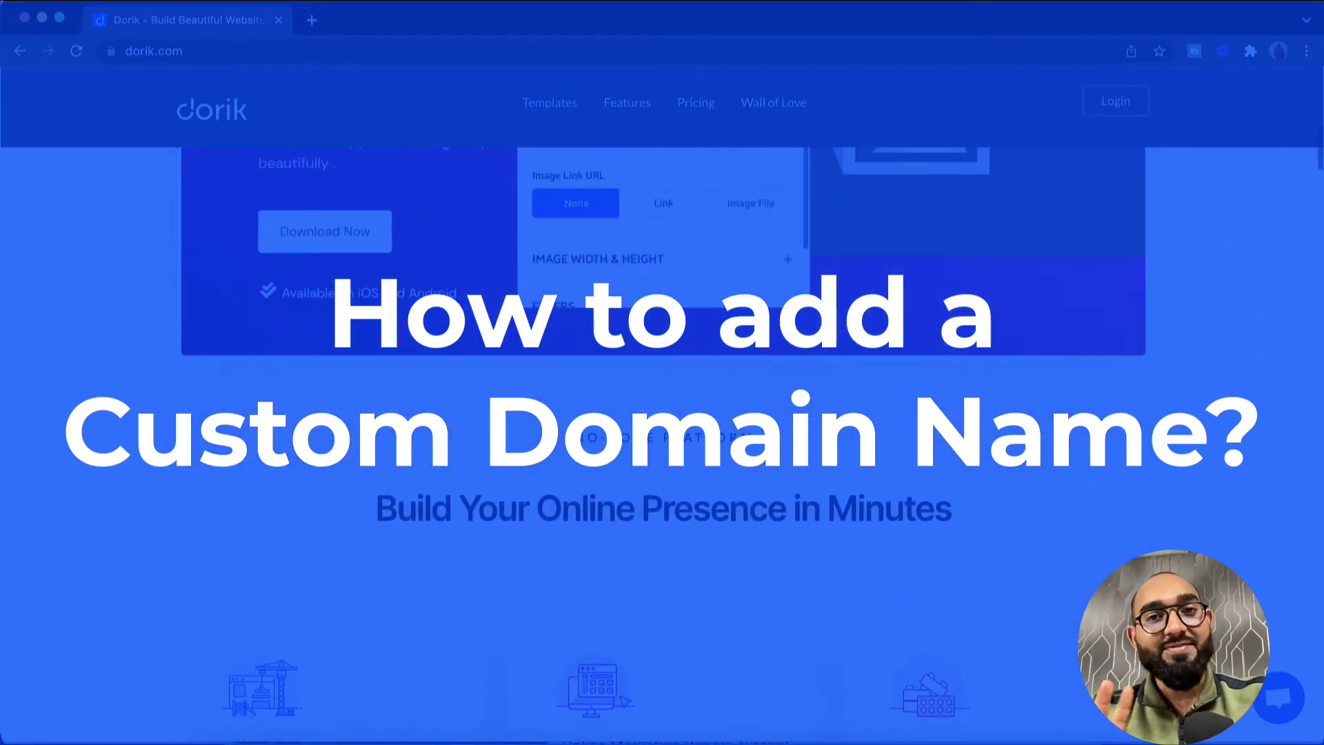
scroll(1141, 233, "down", 2)
scroll(1140, 225, "down", 2)
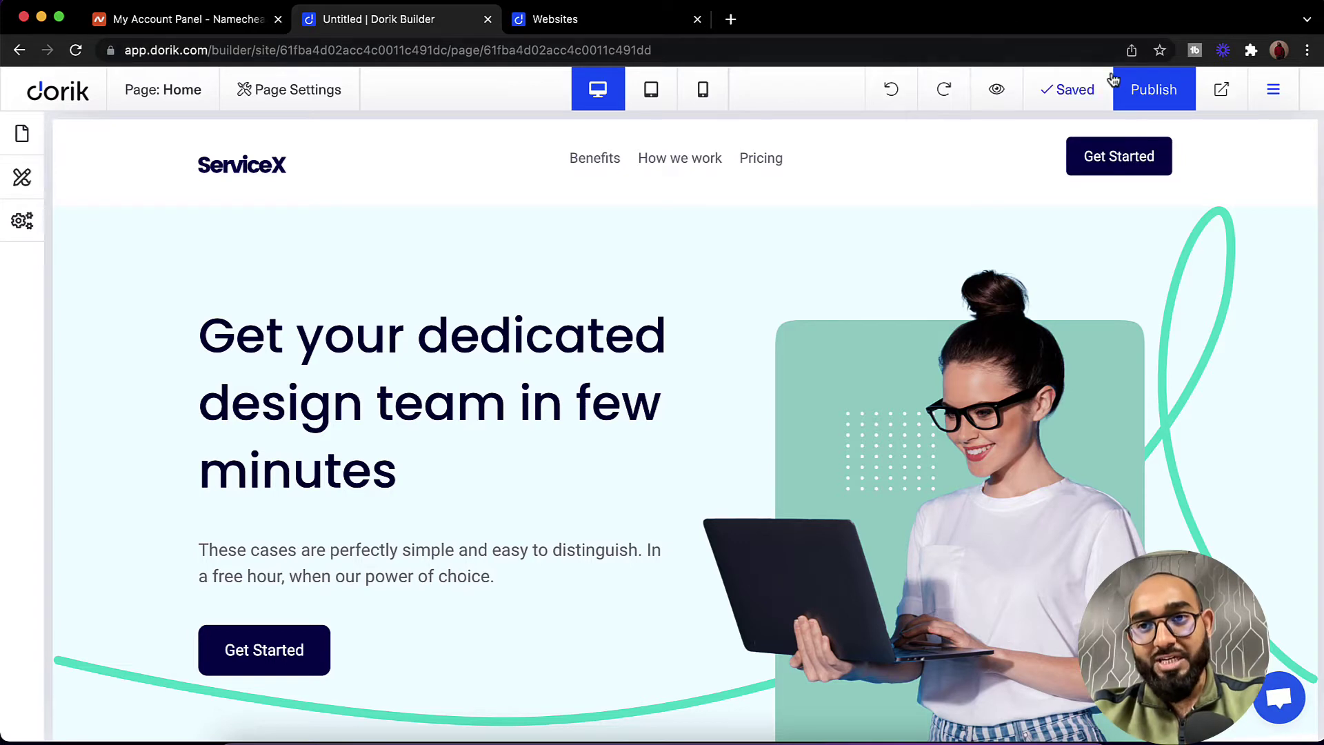
left_click(1136, 87)
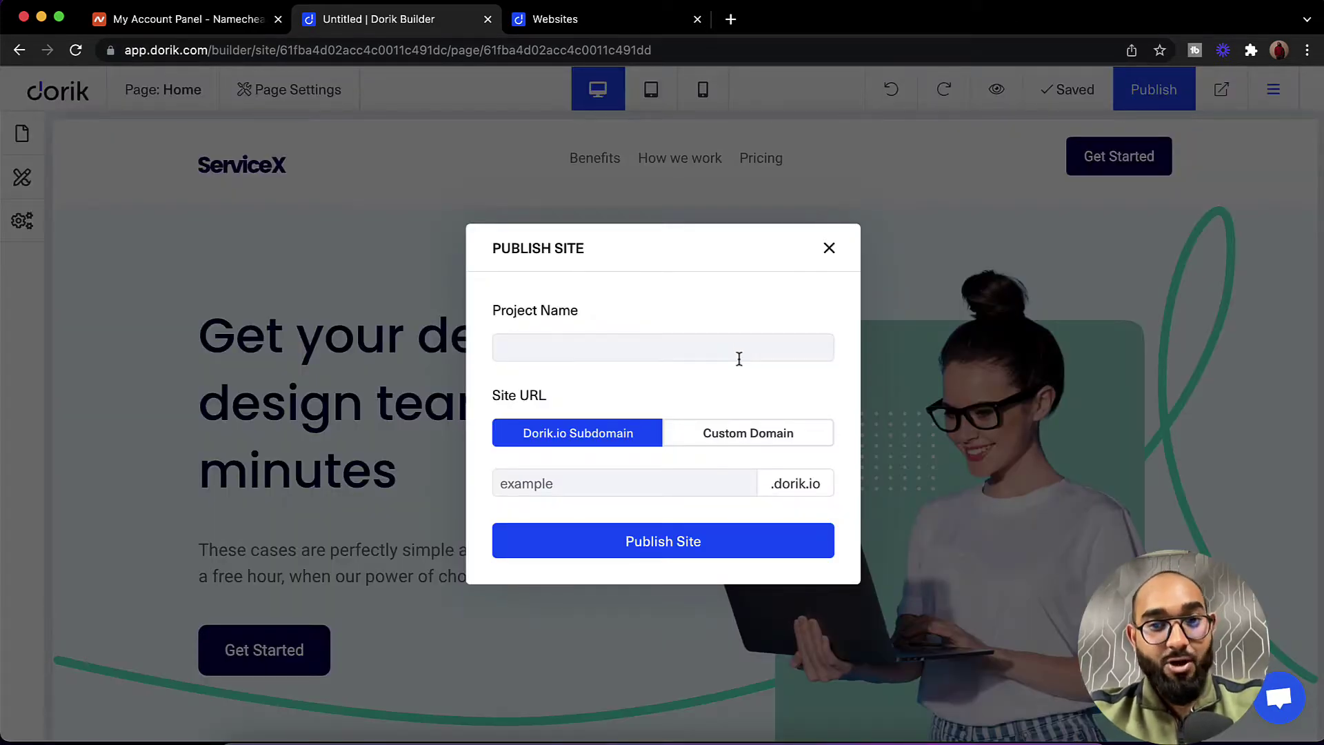
left_click(743, 442)
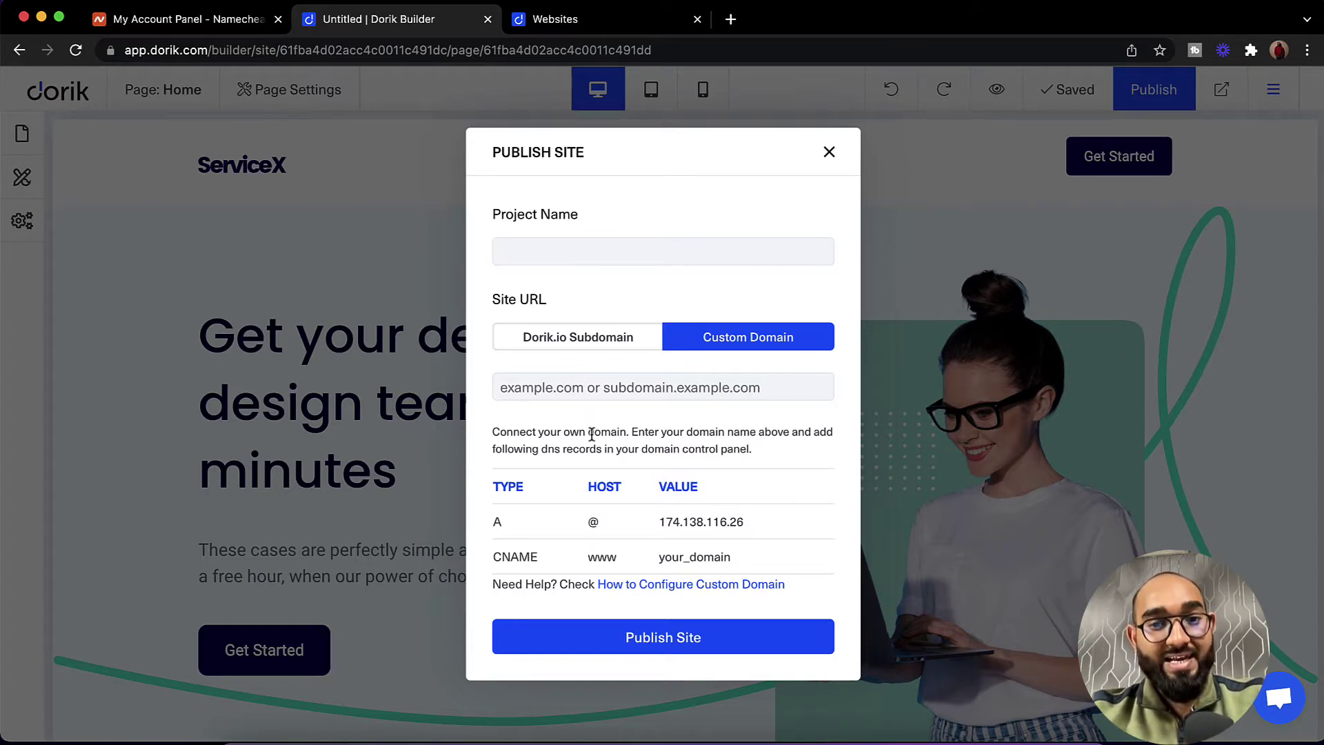
left_click_drag(493, 521, 730, 562)
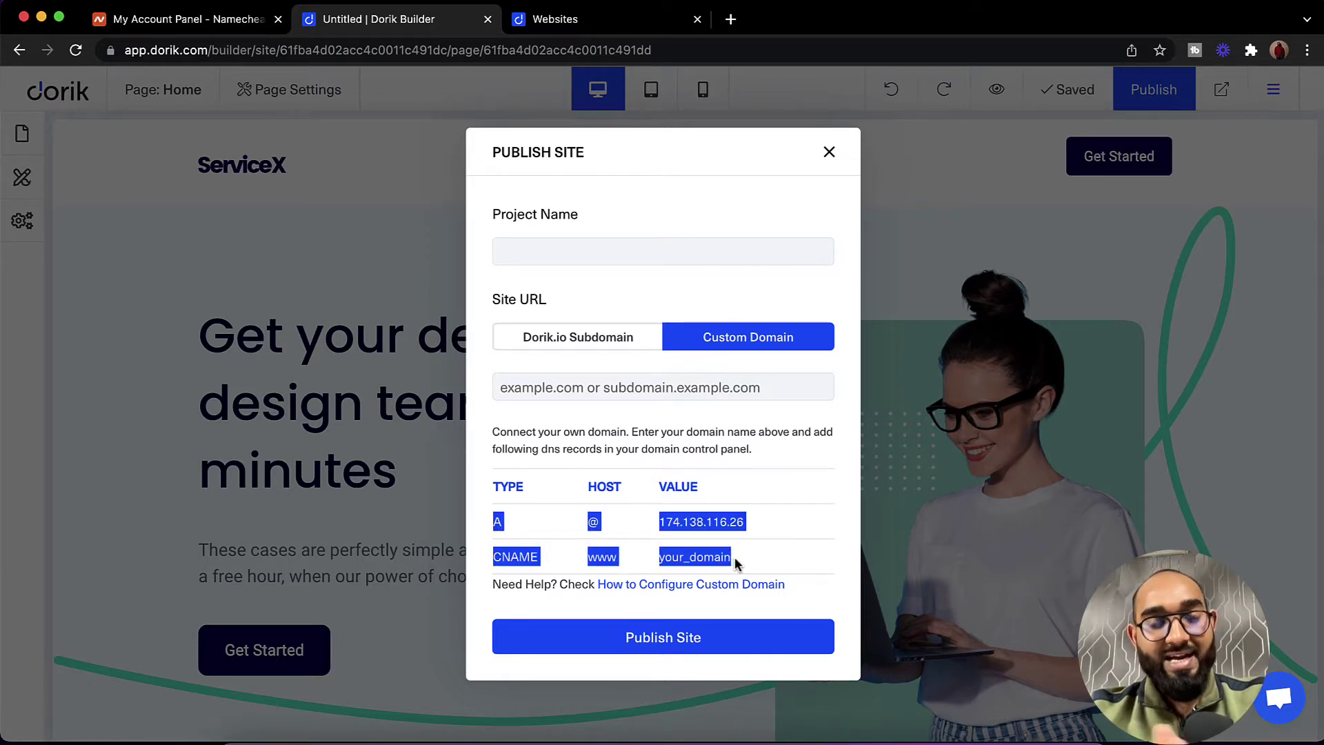
left_click(828, 153)
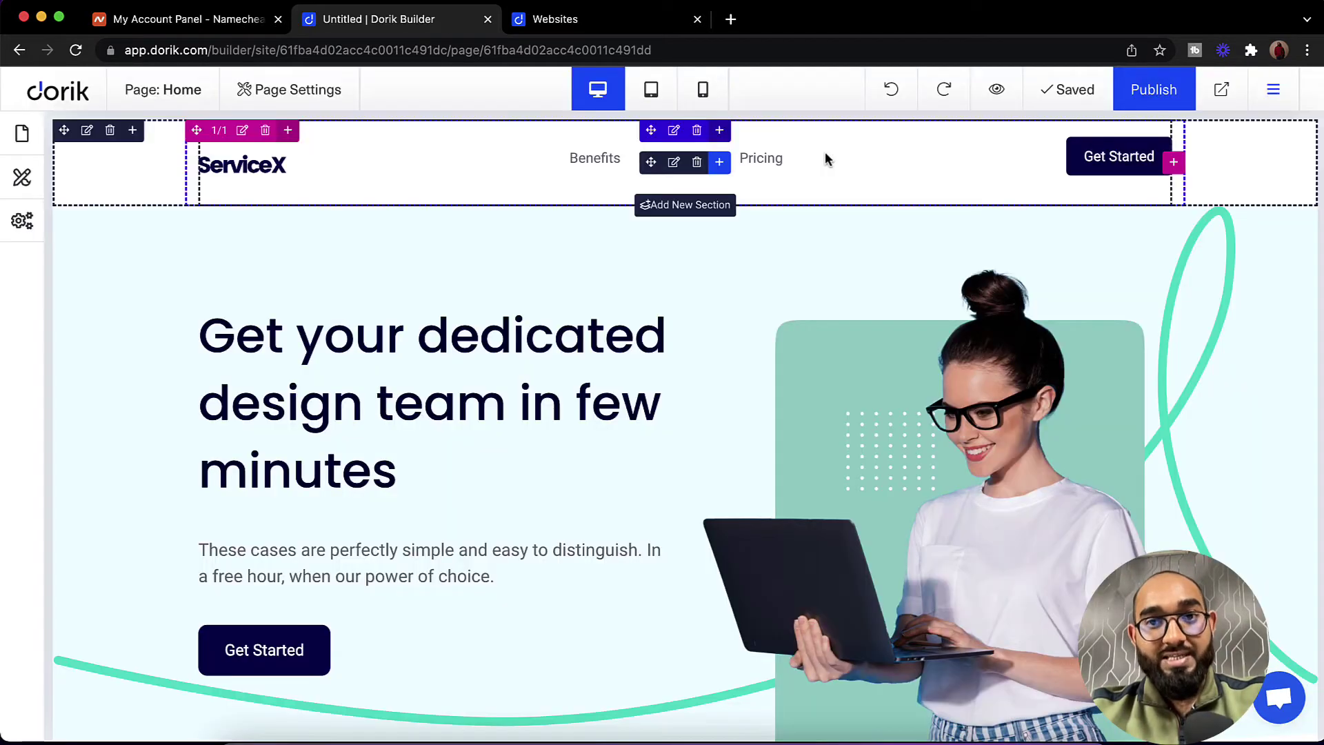
left_click(631, 26)
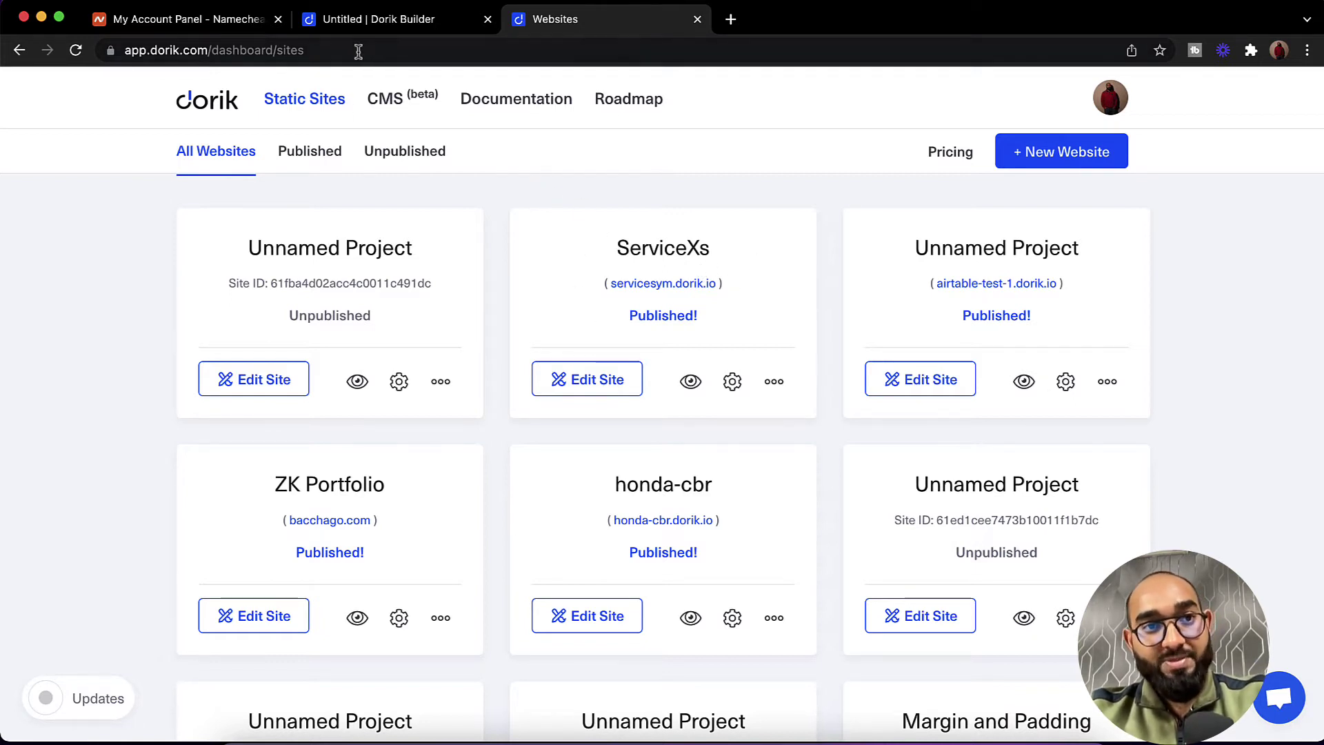
In ServiceX's Custom Domain settings, clear the old servicesym domain, then close the Websites tab.
left_click(733, 386)
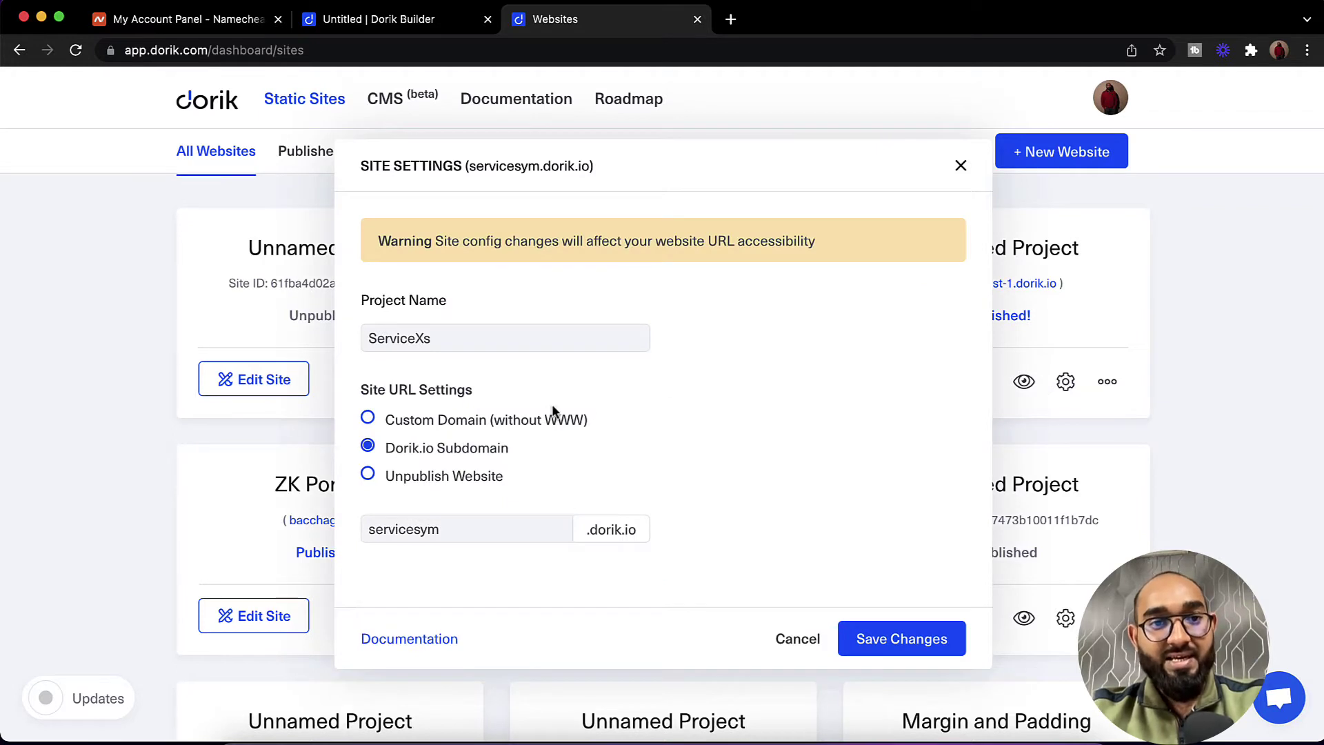
left_click(441, 424)
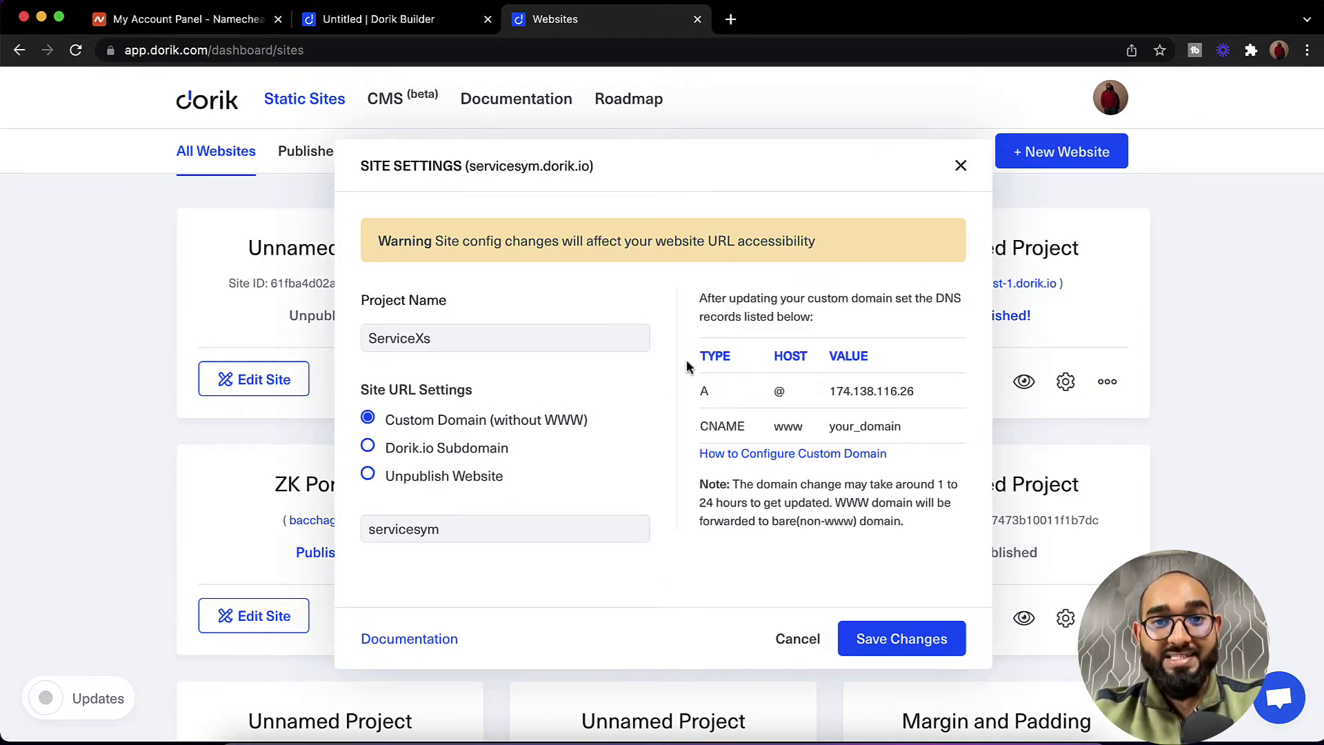
left_click_drag(687, 366, 905, 427)
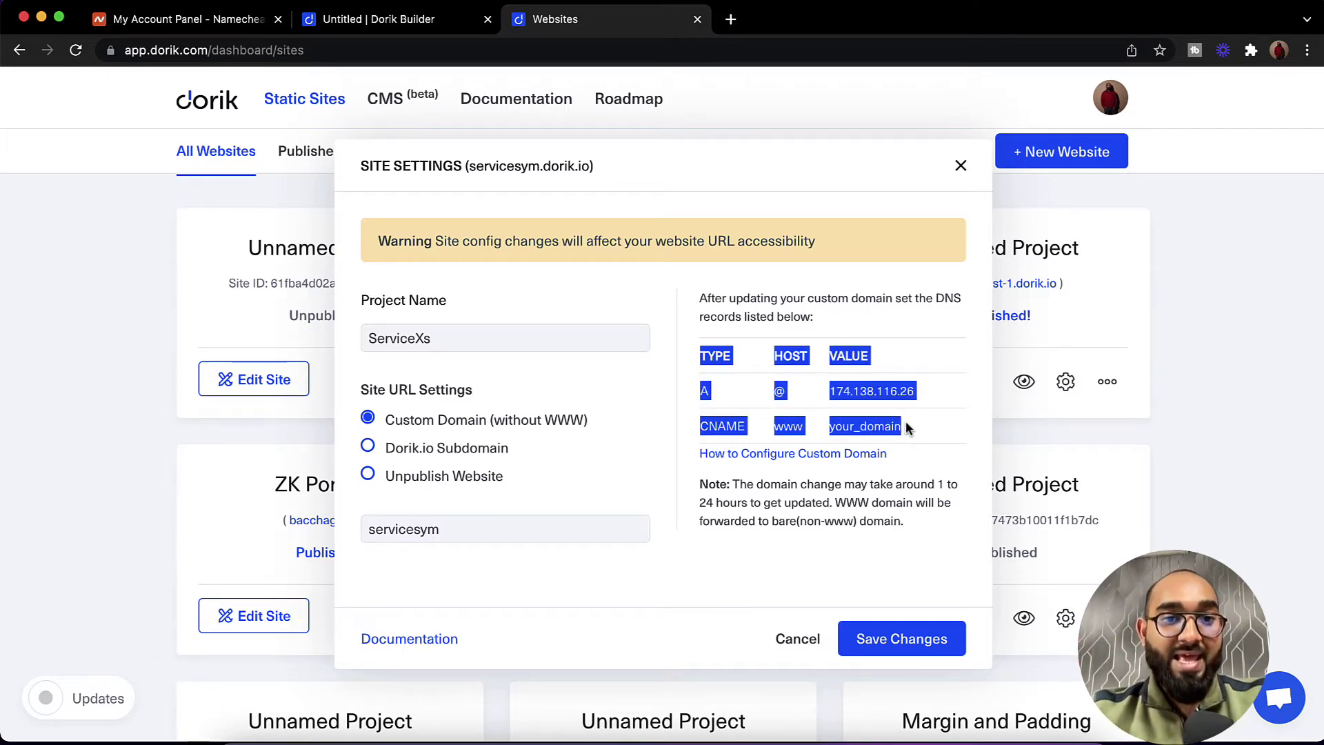
double_click(587, 521)
key("BackSpace")
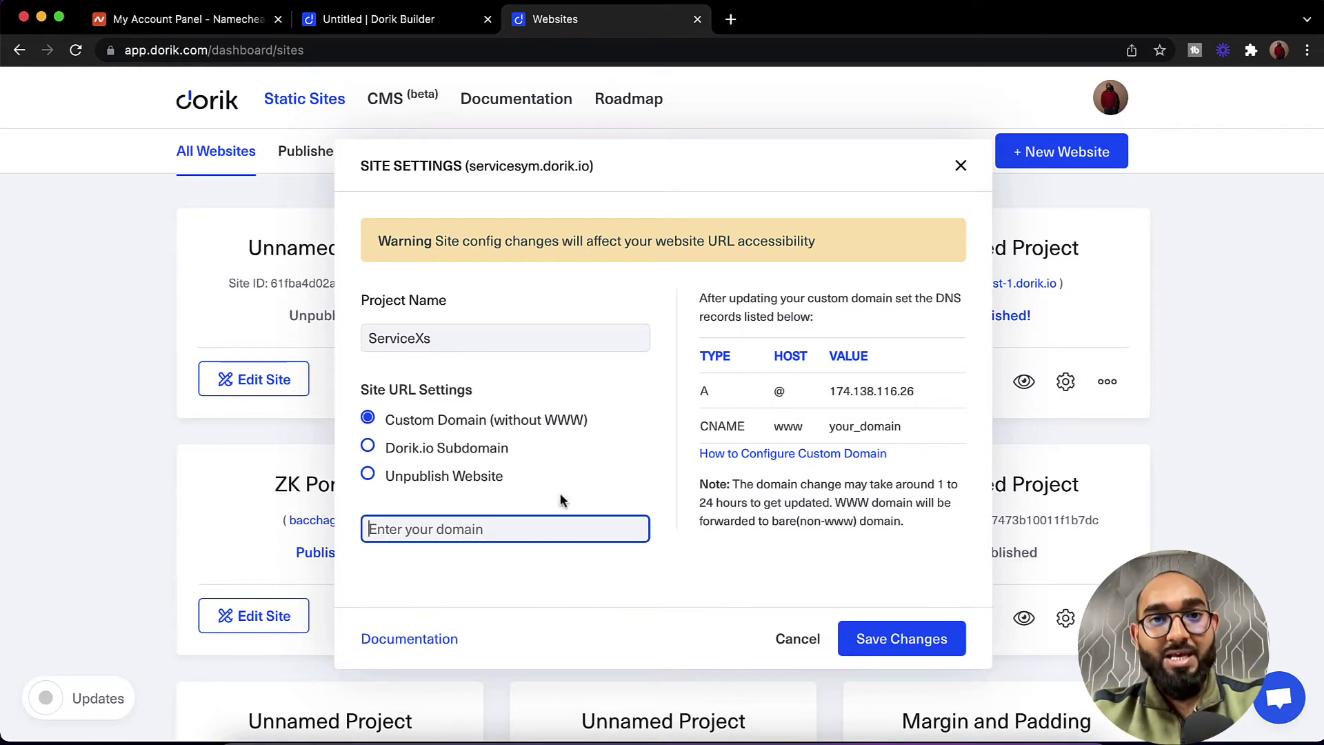
left_click(698, 20)
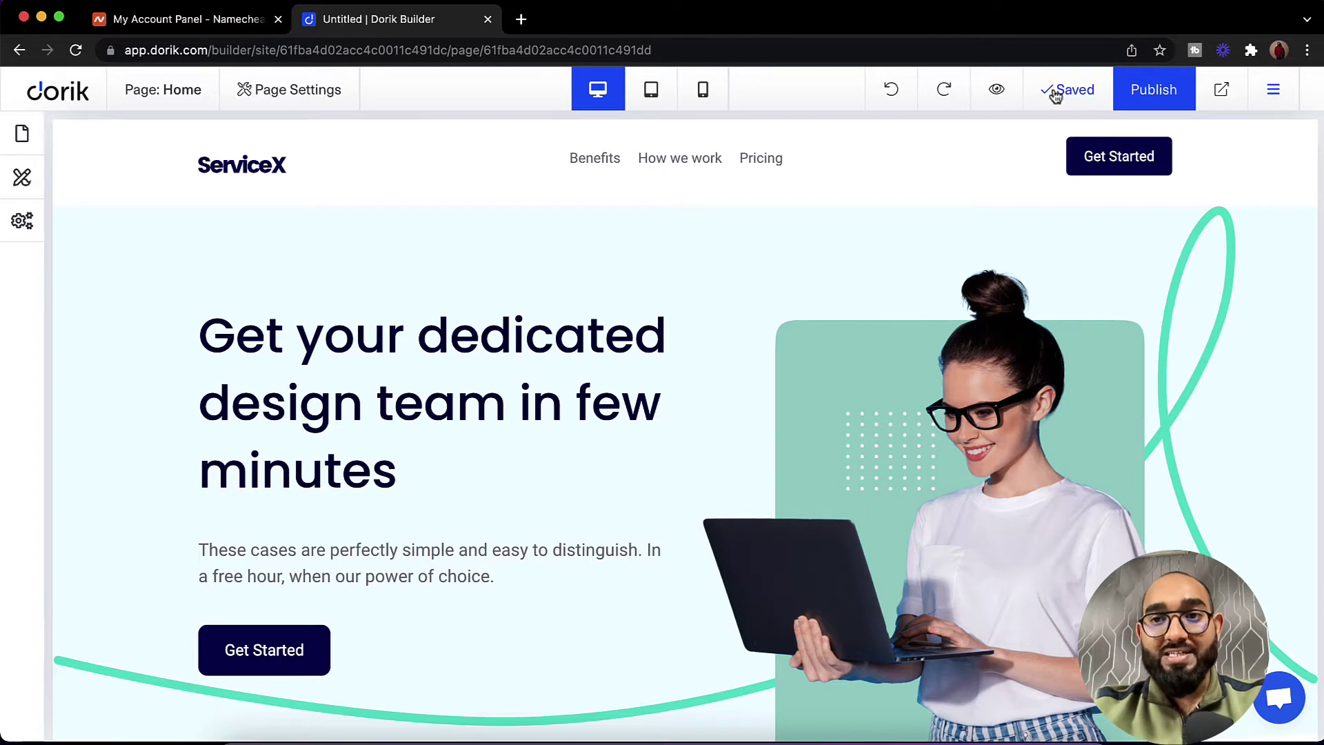
Choose Custom Domain publishing and enter ServiceX as the project name.
left_click(1135, 100)
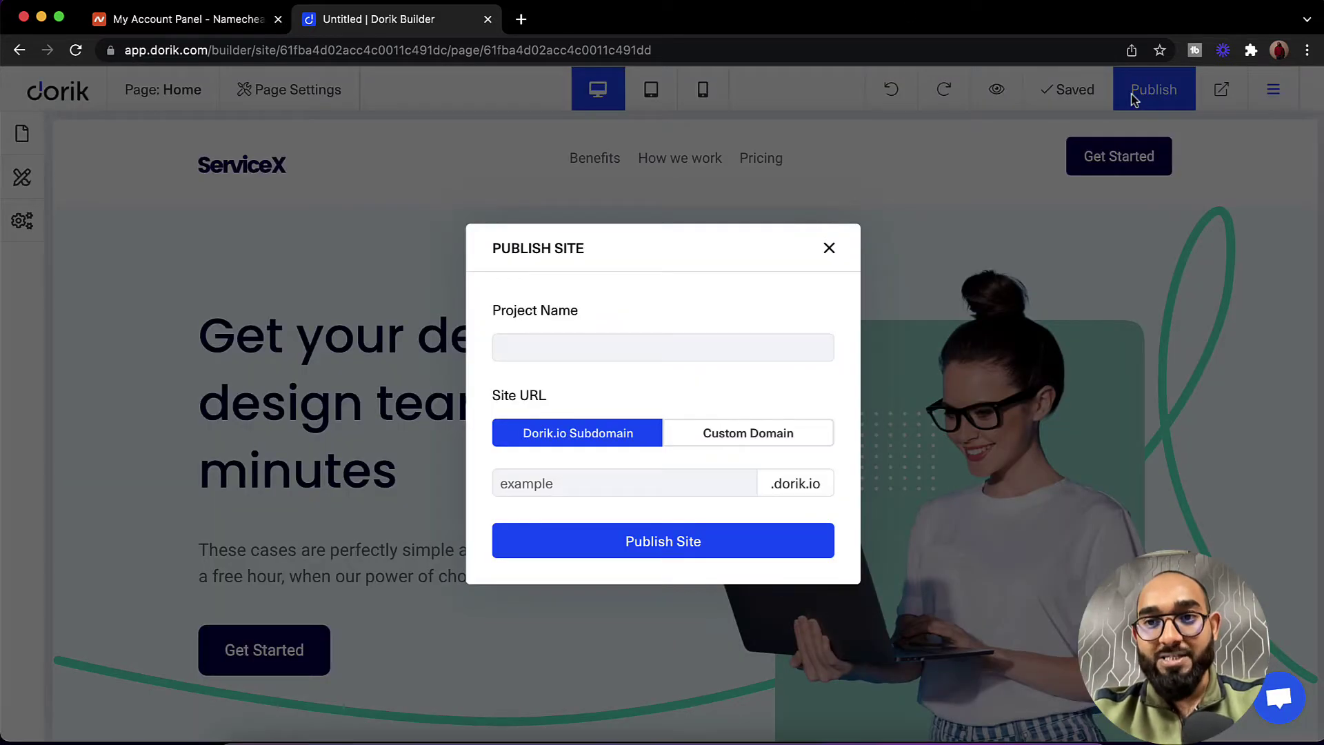
left_click(743, 433)
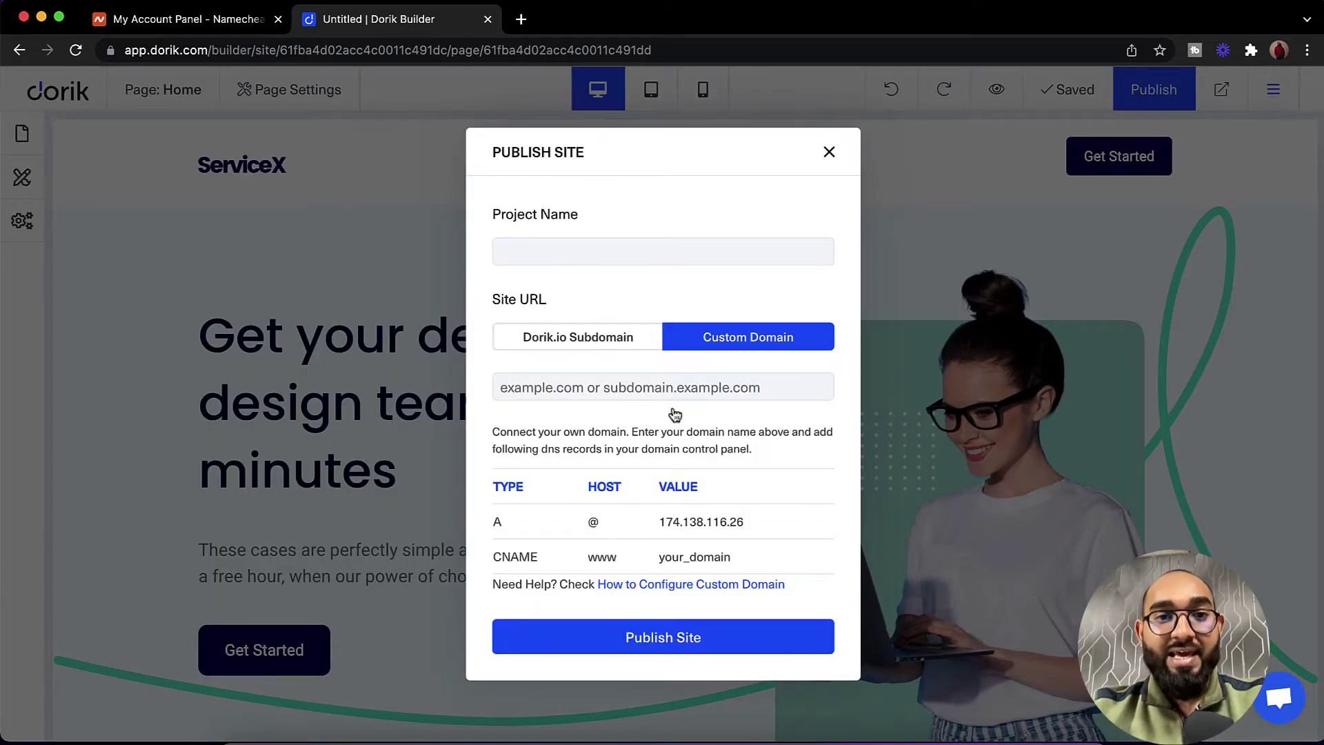
left_click(573, 256)
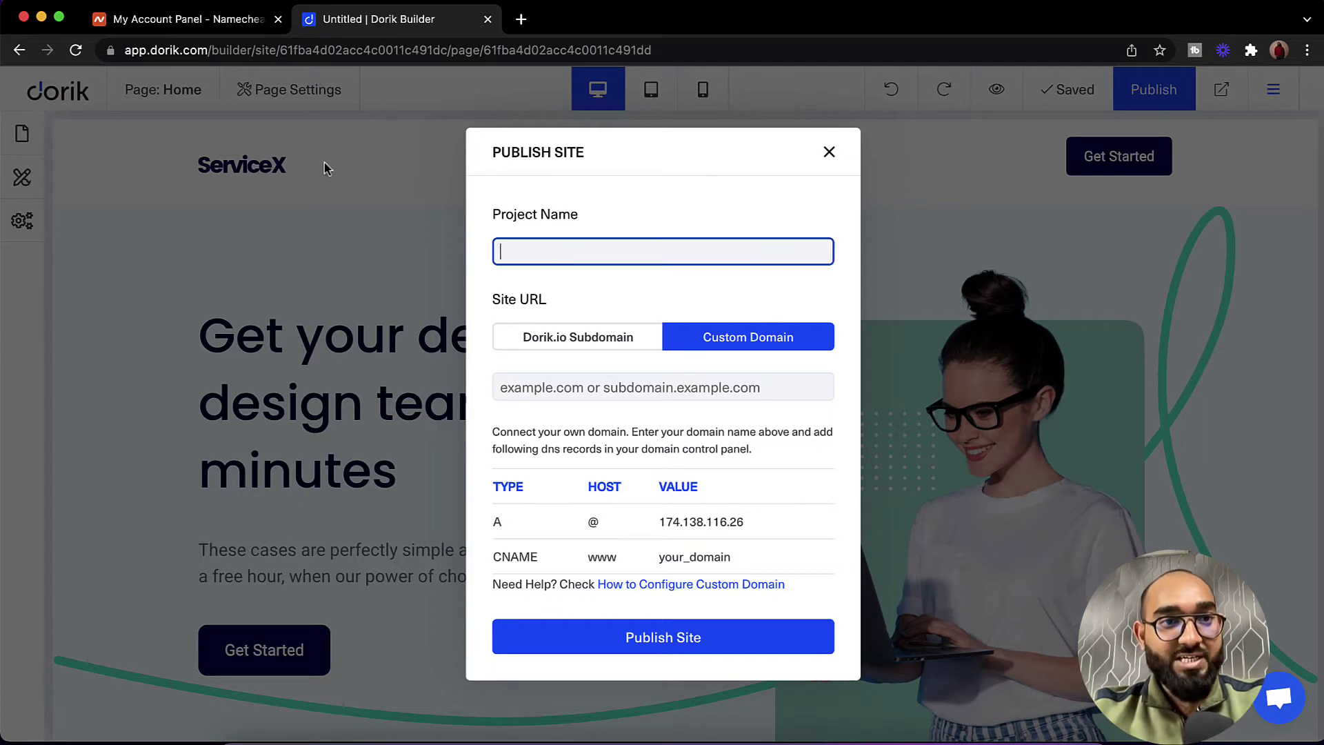
type("S")
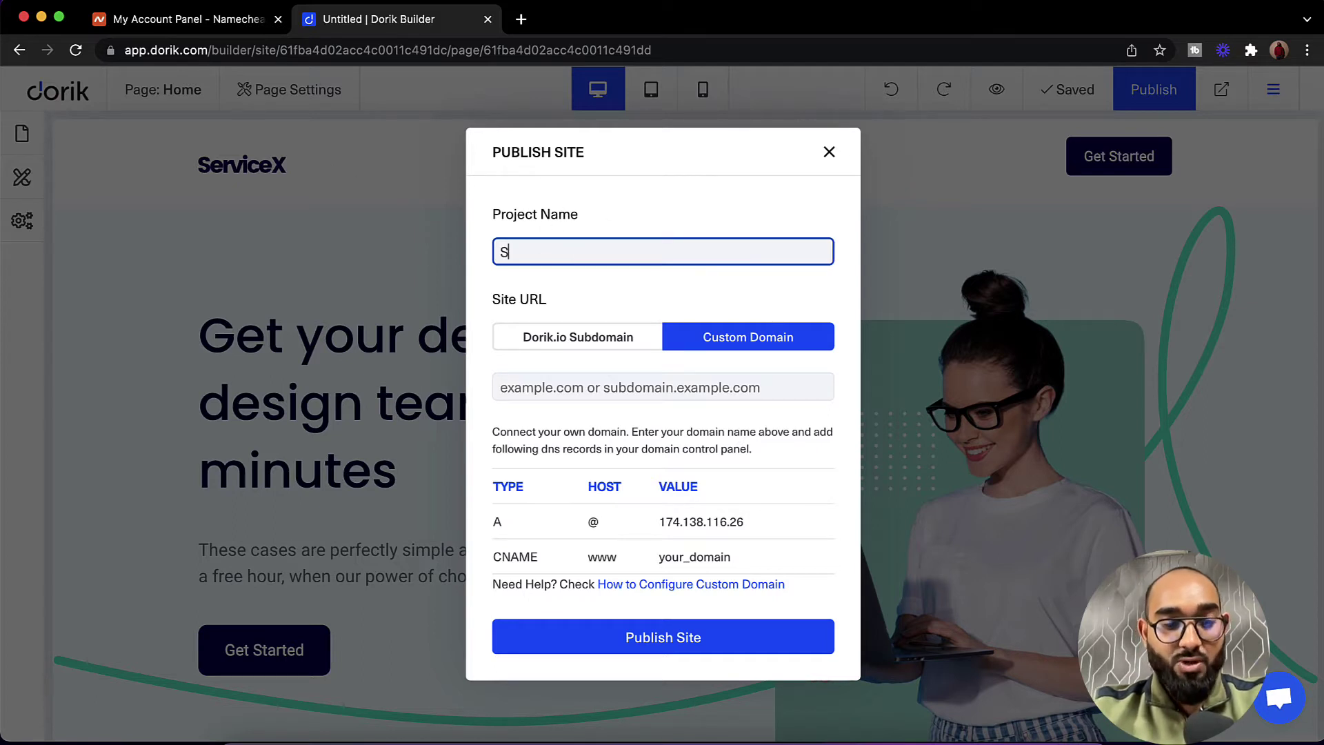
type("ervice")
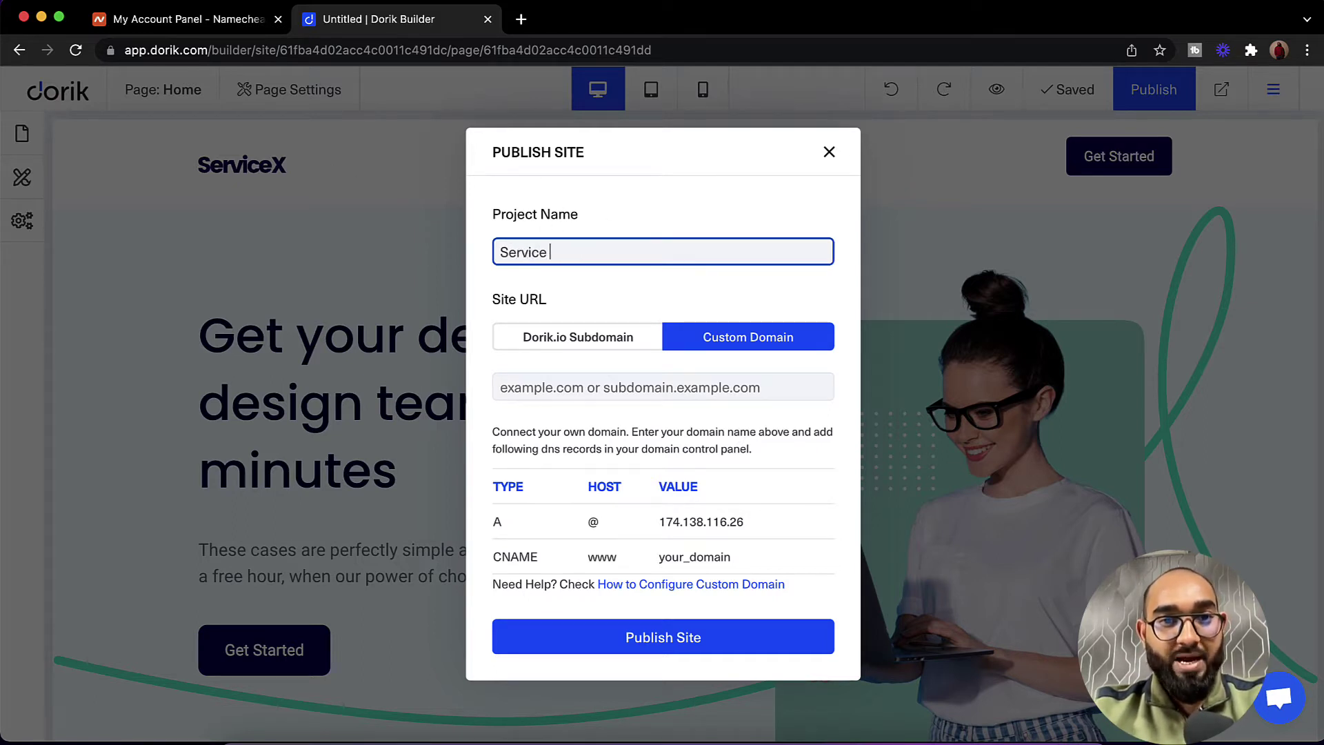
type("X")
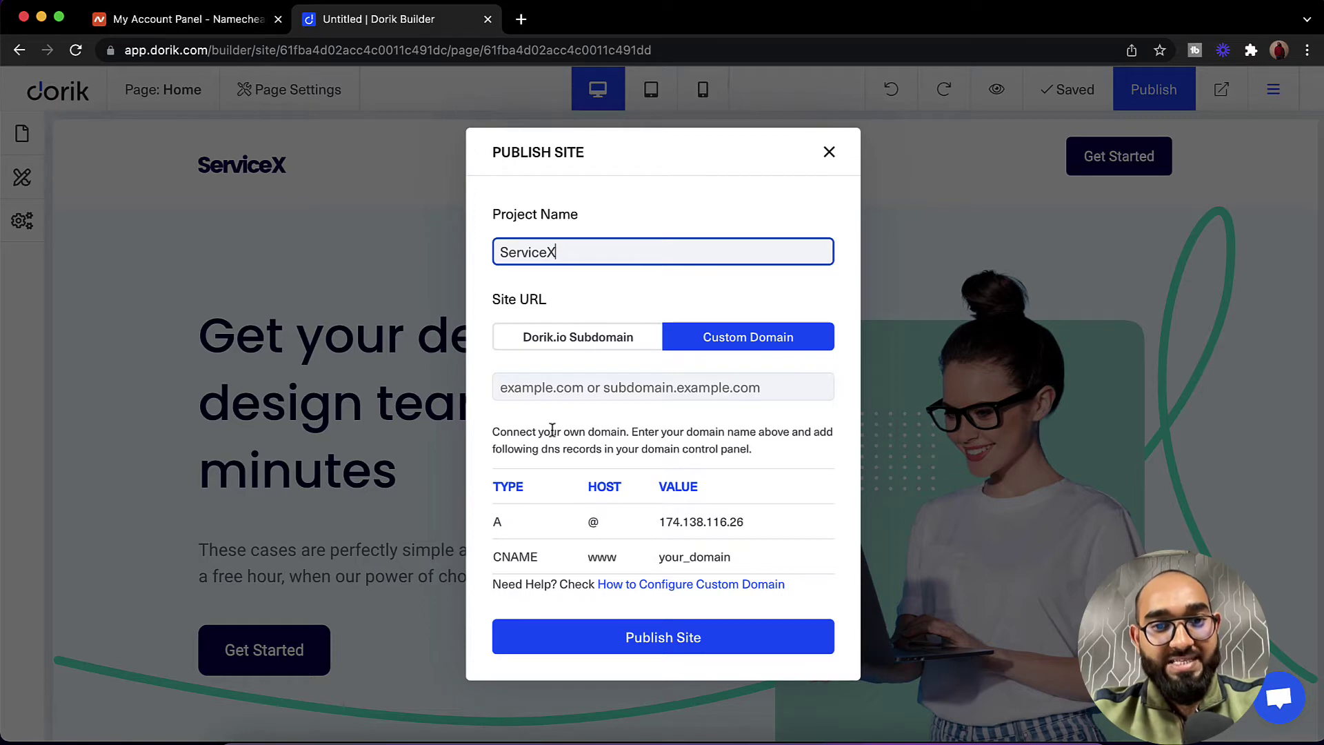
left_click(558, 392)
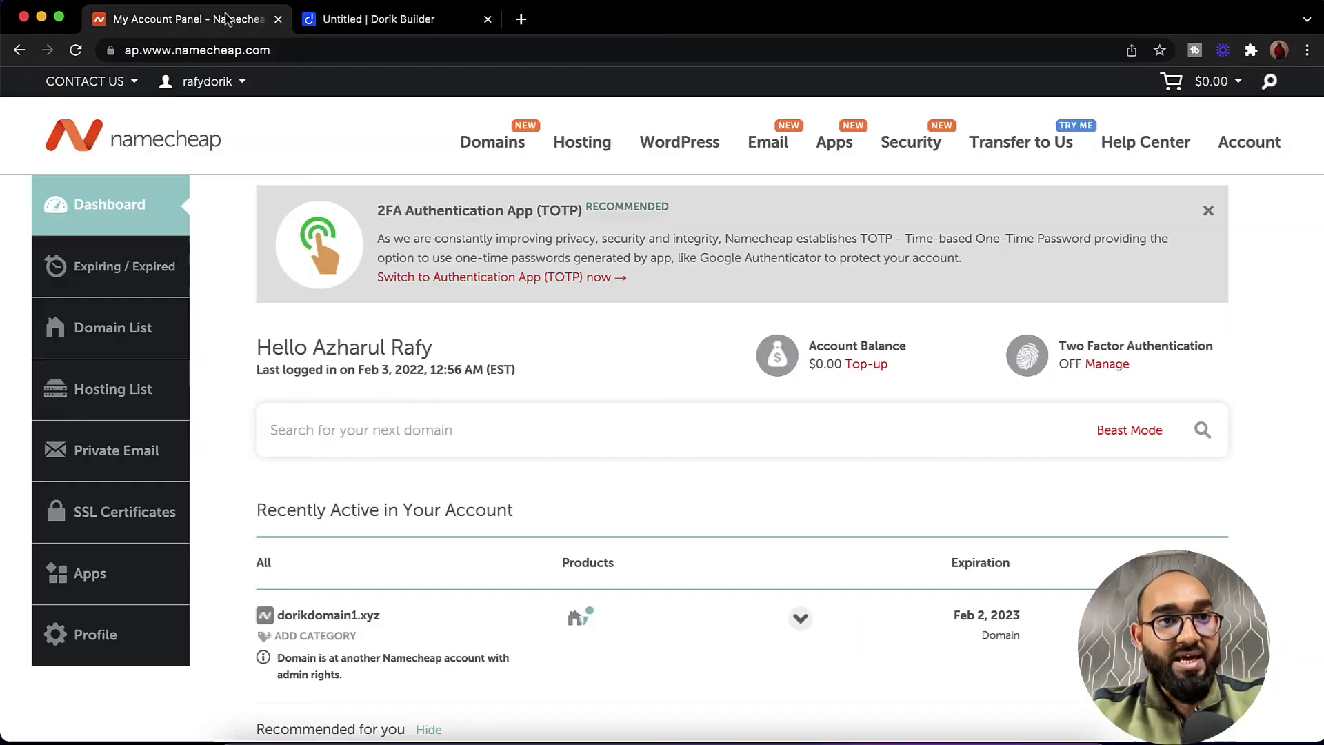
Copy the domain name dorikdomain1.xyz from the Namecheap dashboard.
left_click(228, 20)
scroll(308, 440, "down", 3)
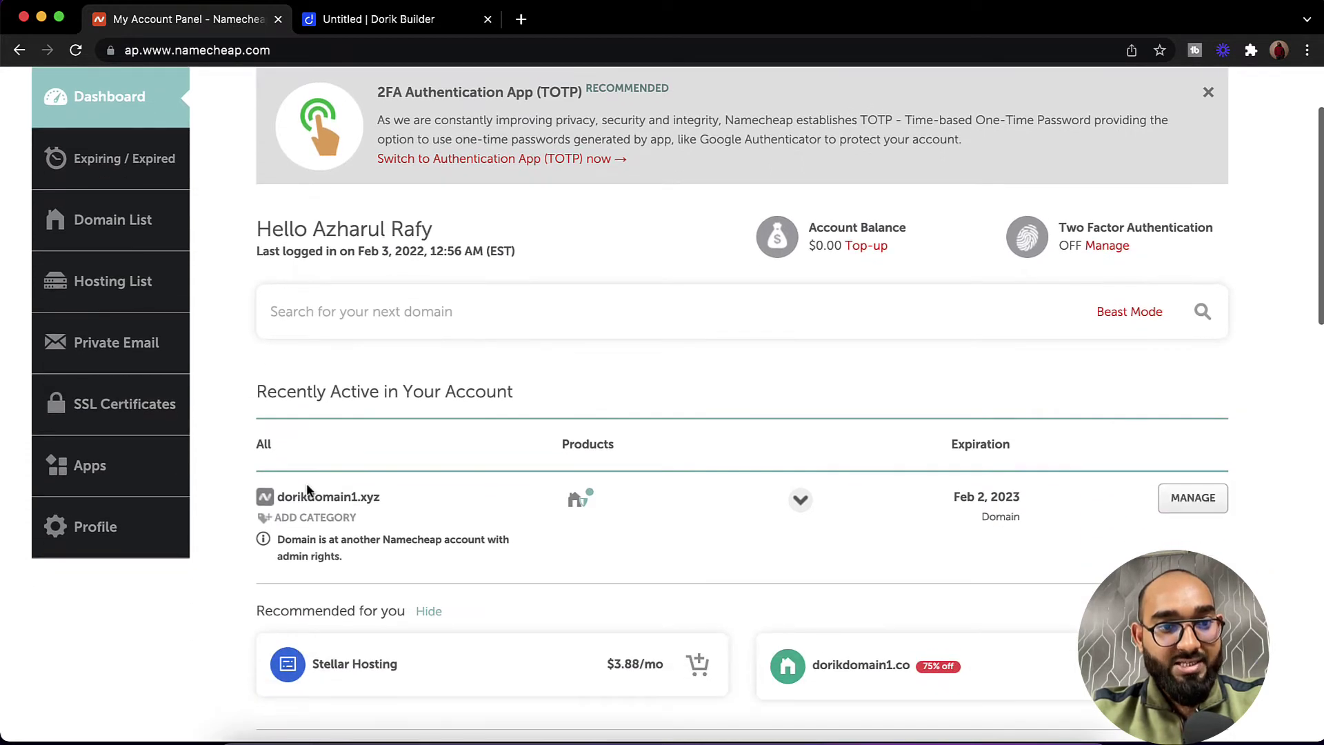
double_click(289, 497)
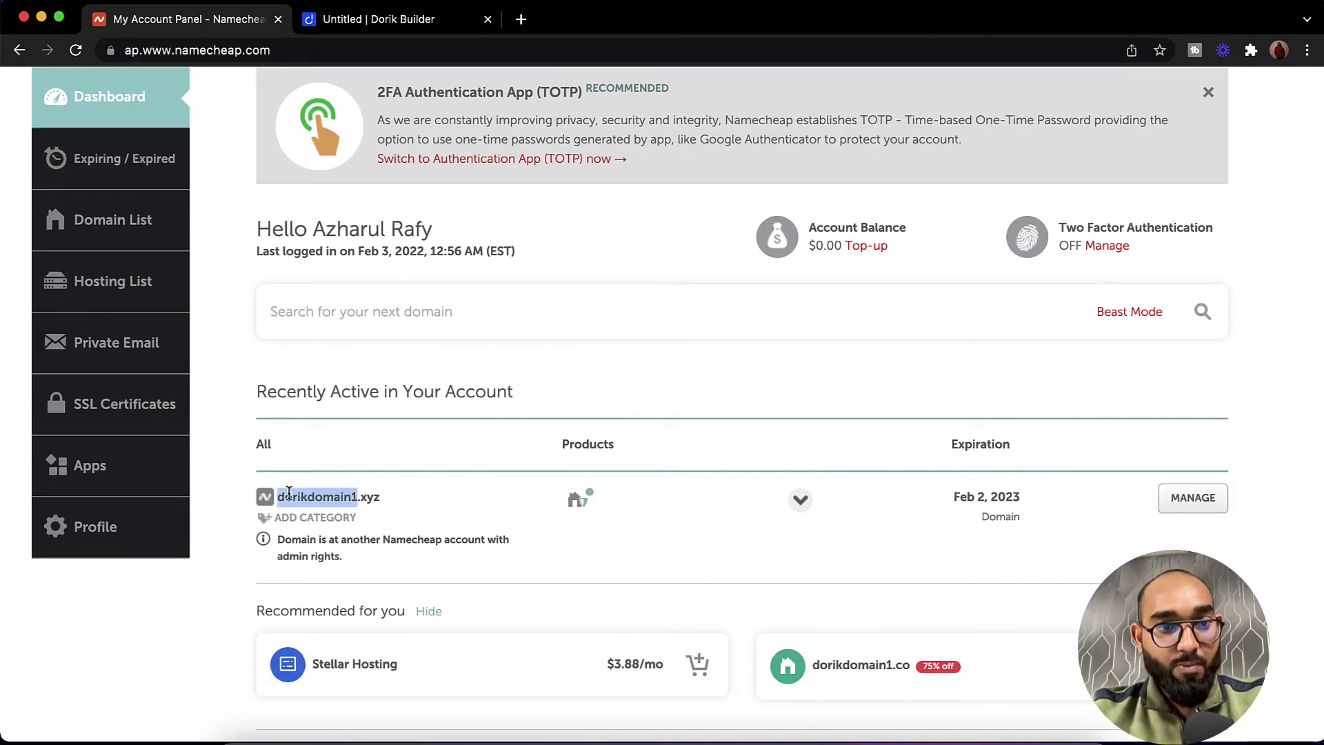
left_click_drag(290, 497, 368, 497)
right_click(368, 497)
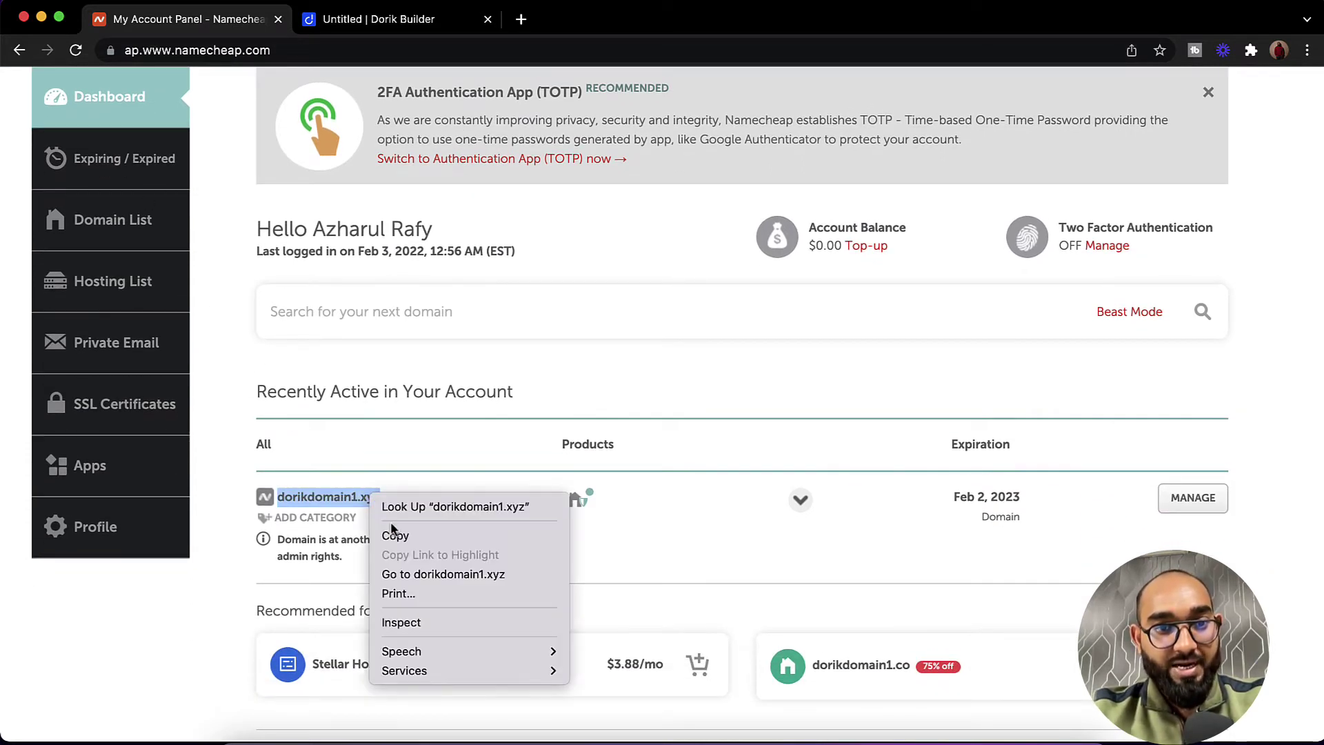
left_click(397, 535)
left_click(429, 21)
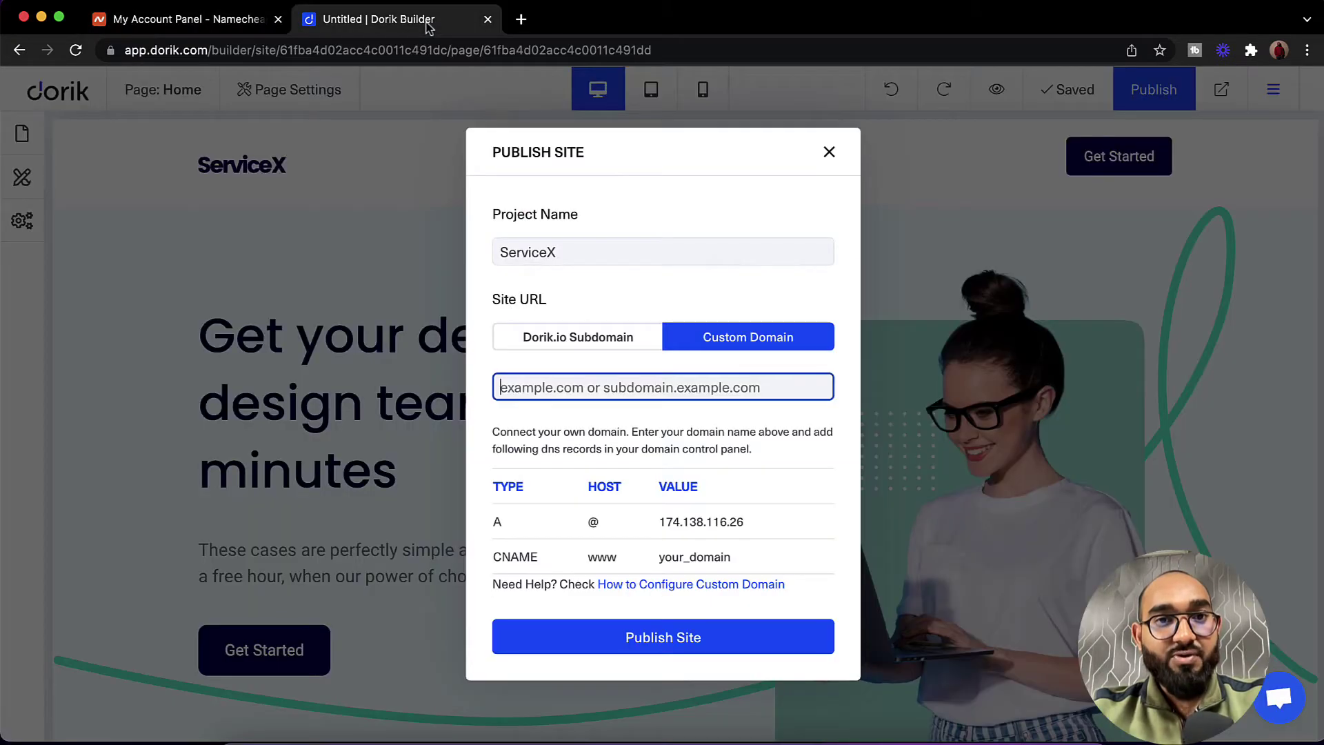
left_click(545, 377)
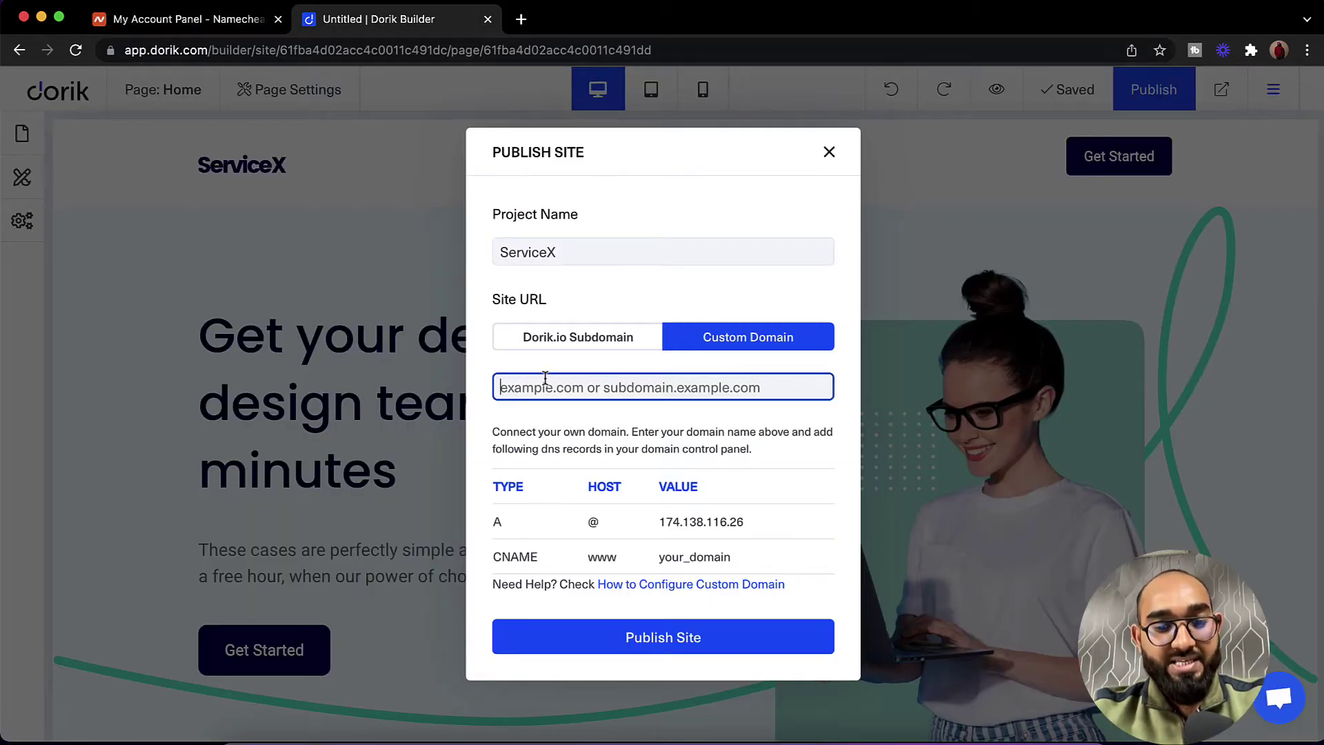
key("super+v")
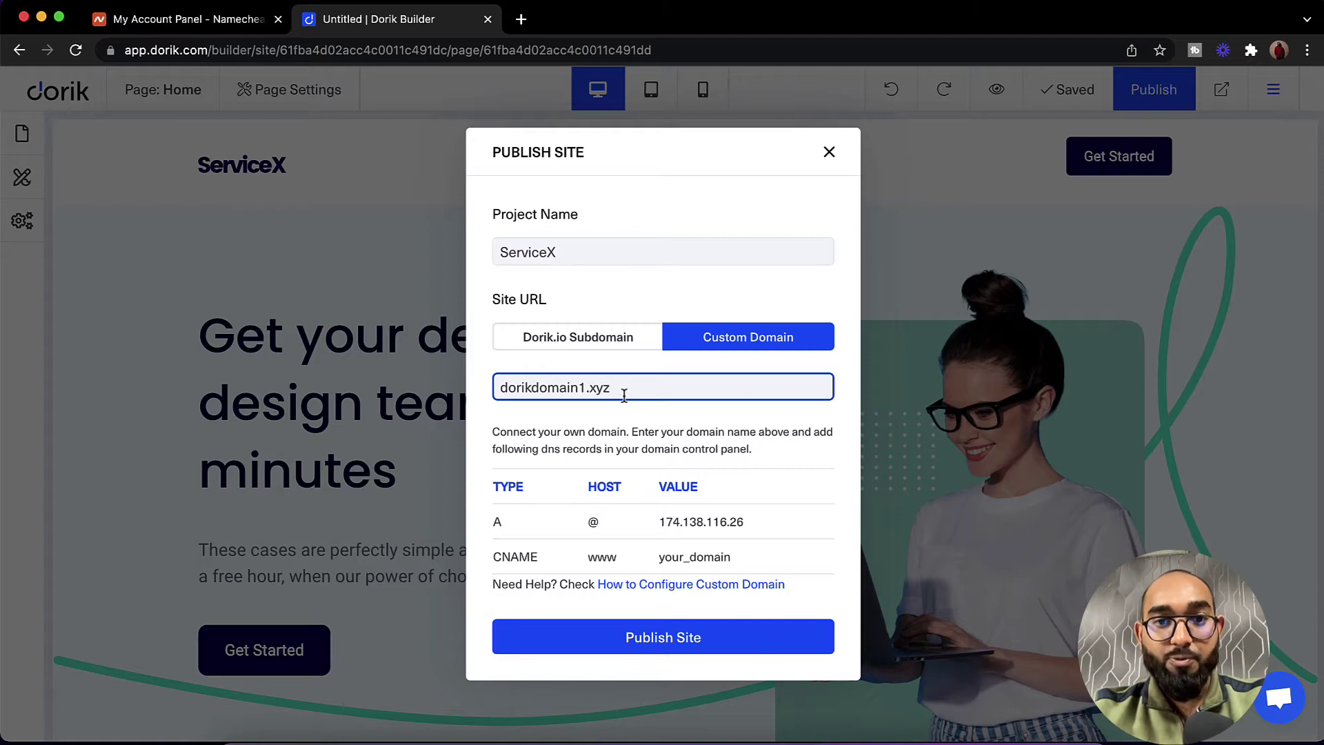
left_click_drag(612, 387, 494, 389)
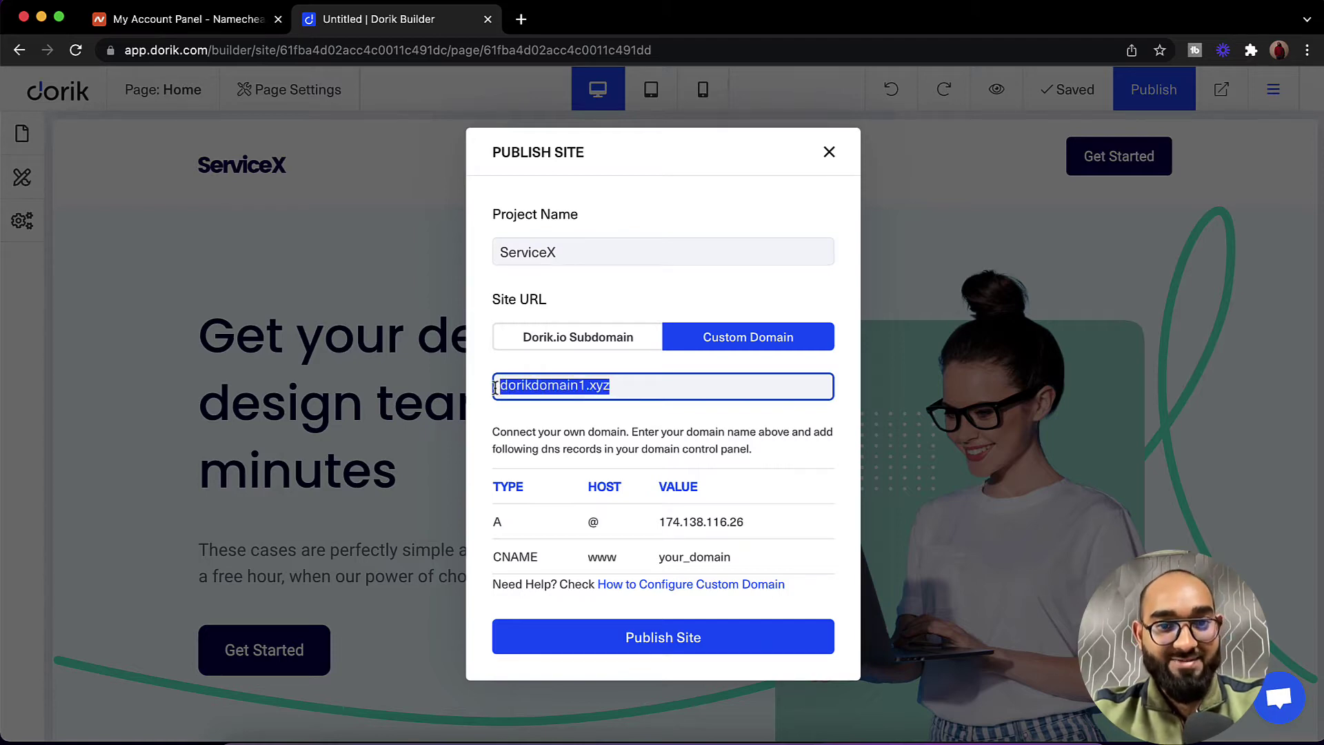
left_click(507, 419)
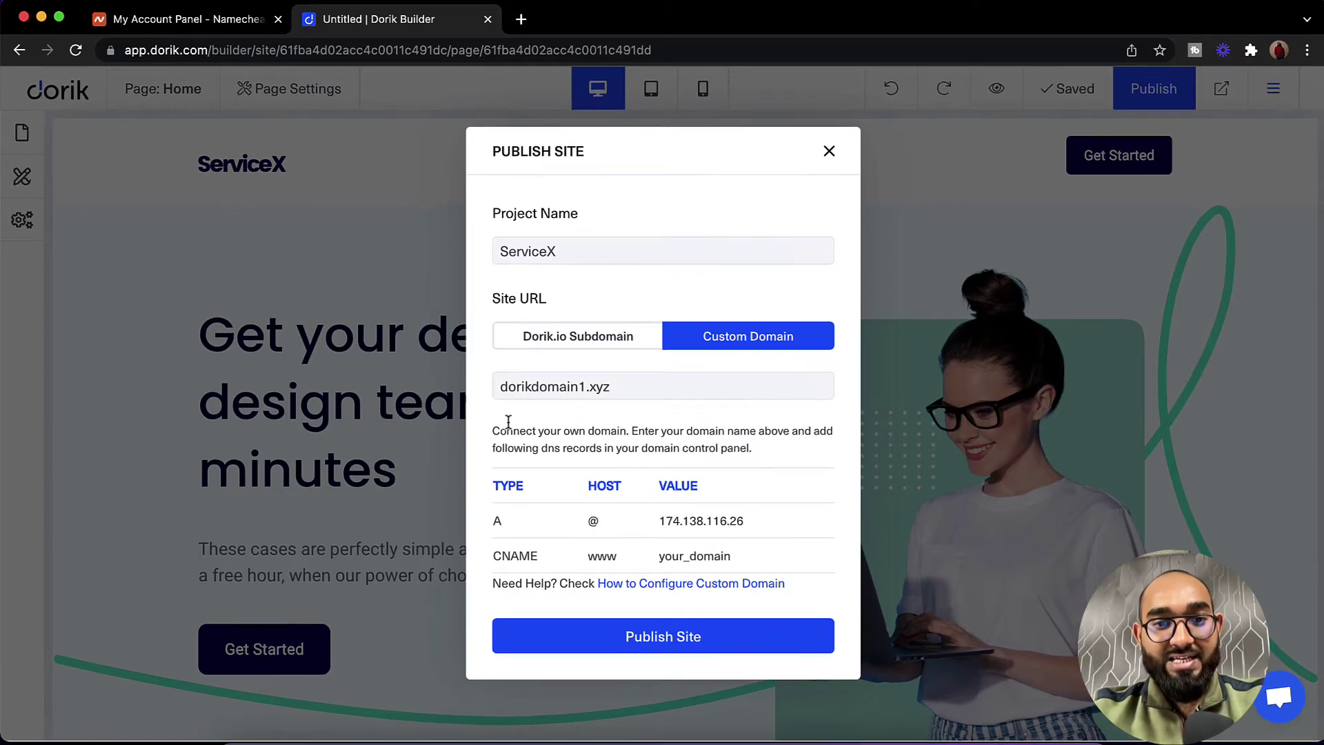
left_click_drag(495, 524, 732, 557)
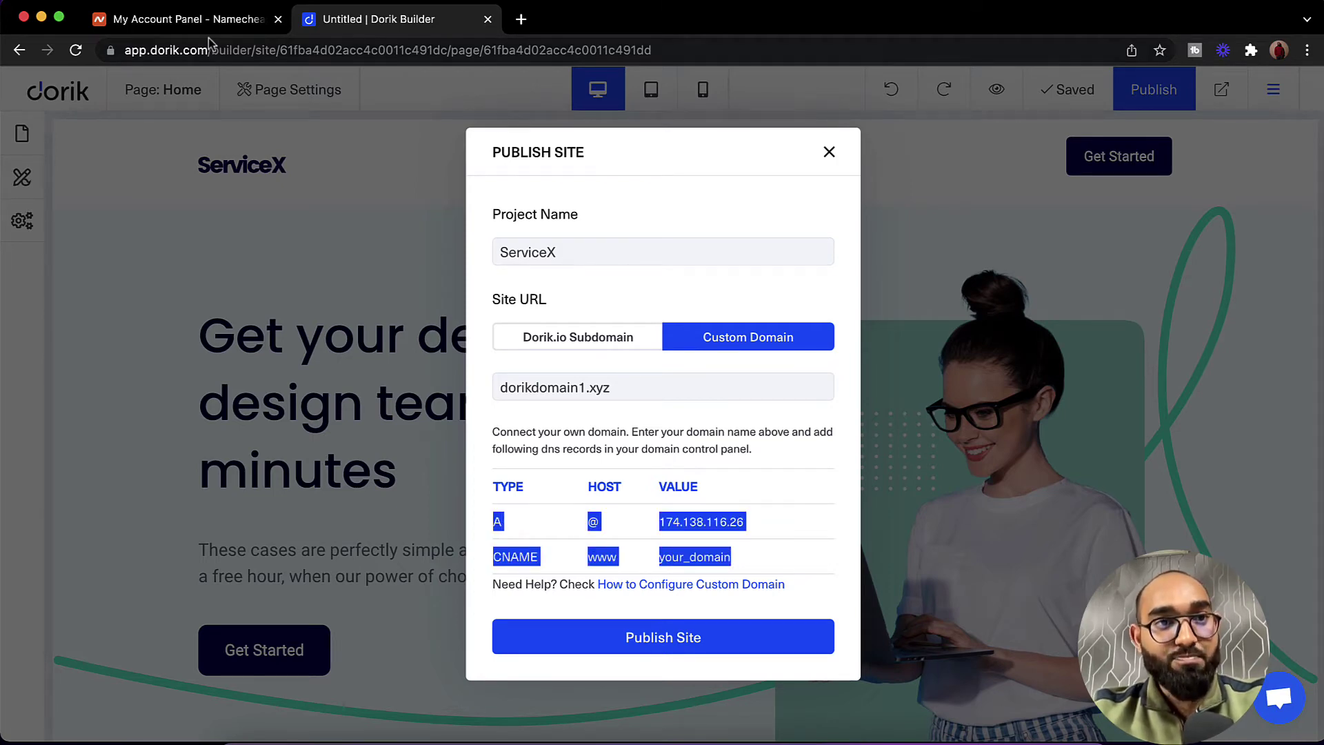
Open the Namecheap management page for dorikdomain1.xyz.
left_click(215, 21)
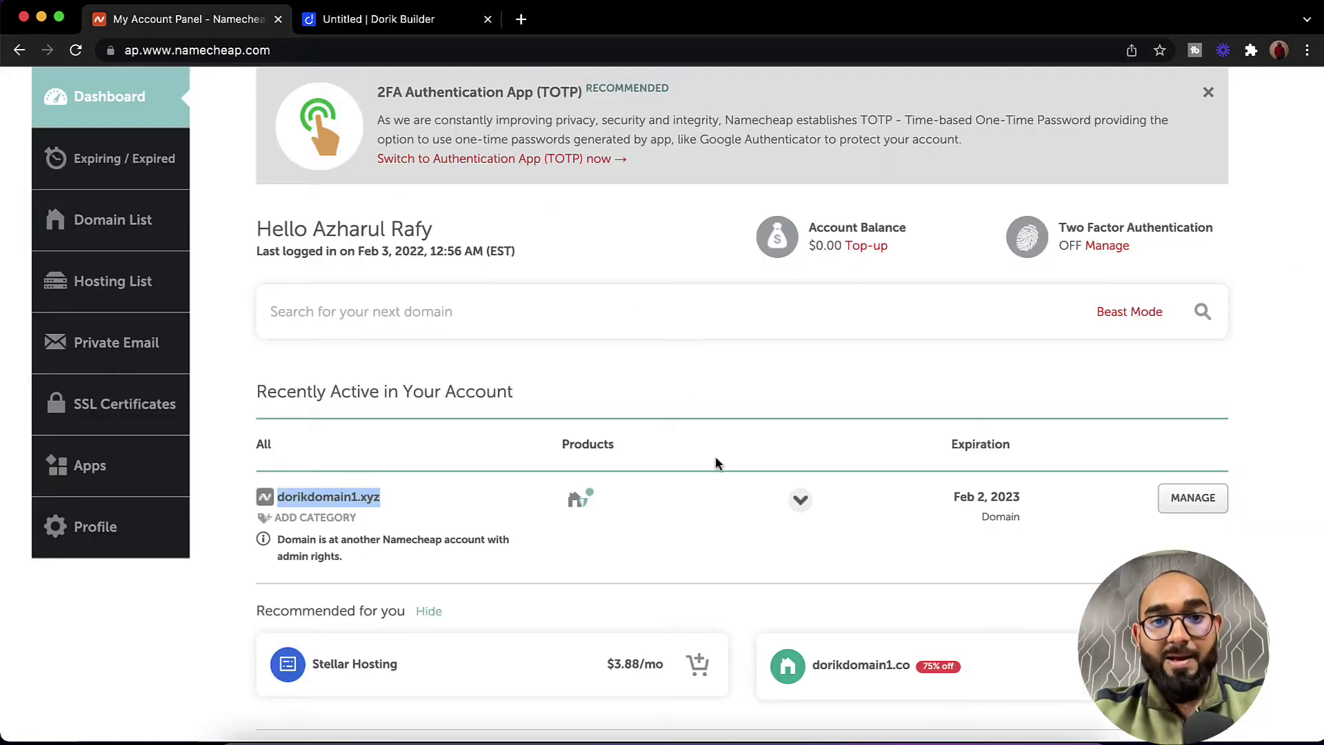
scroll(717, 489, "down", 1)
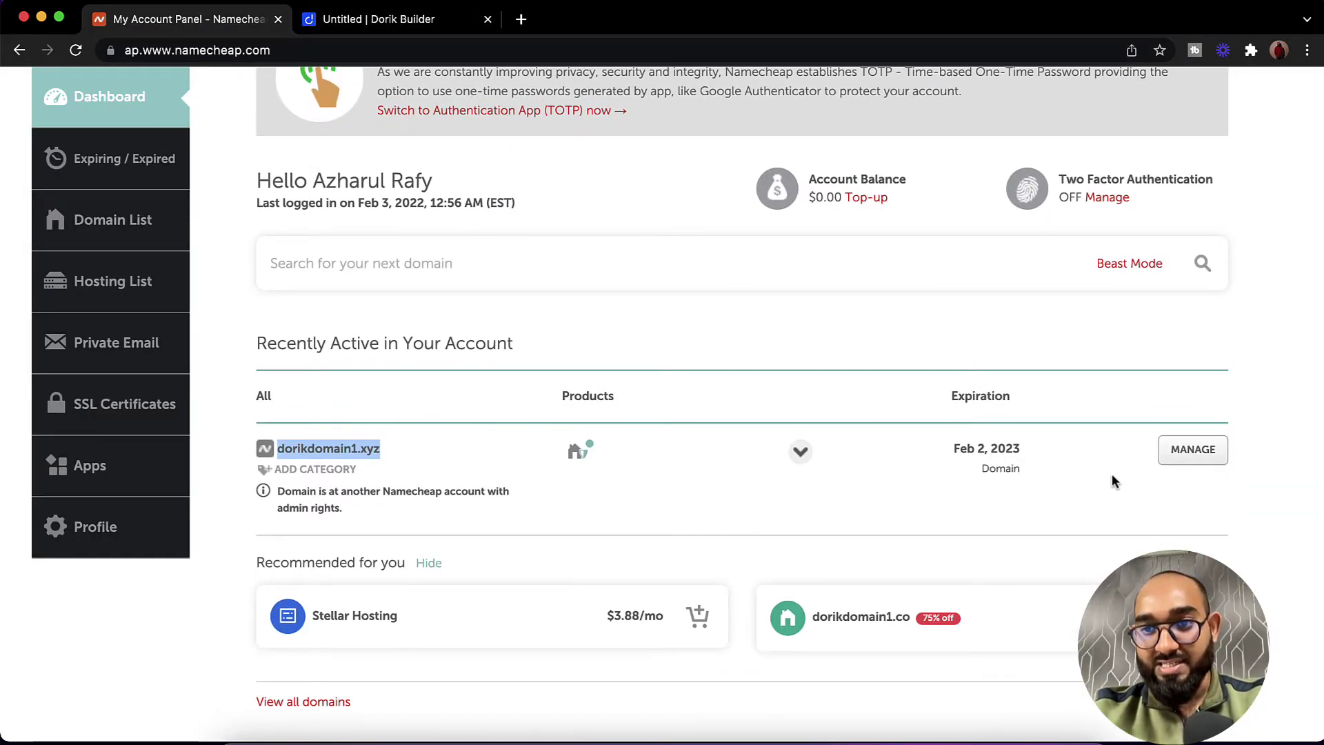
left_click(1177, 465)
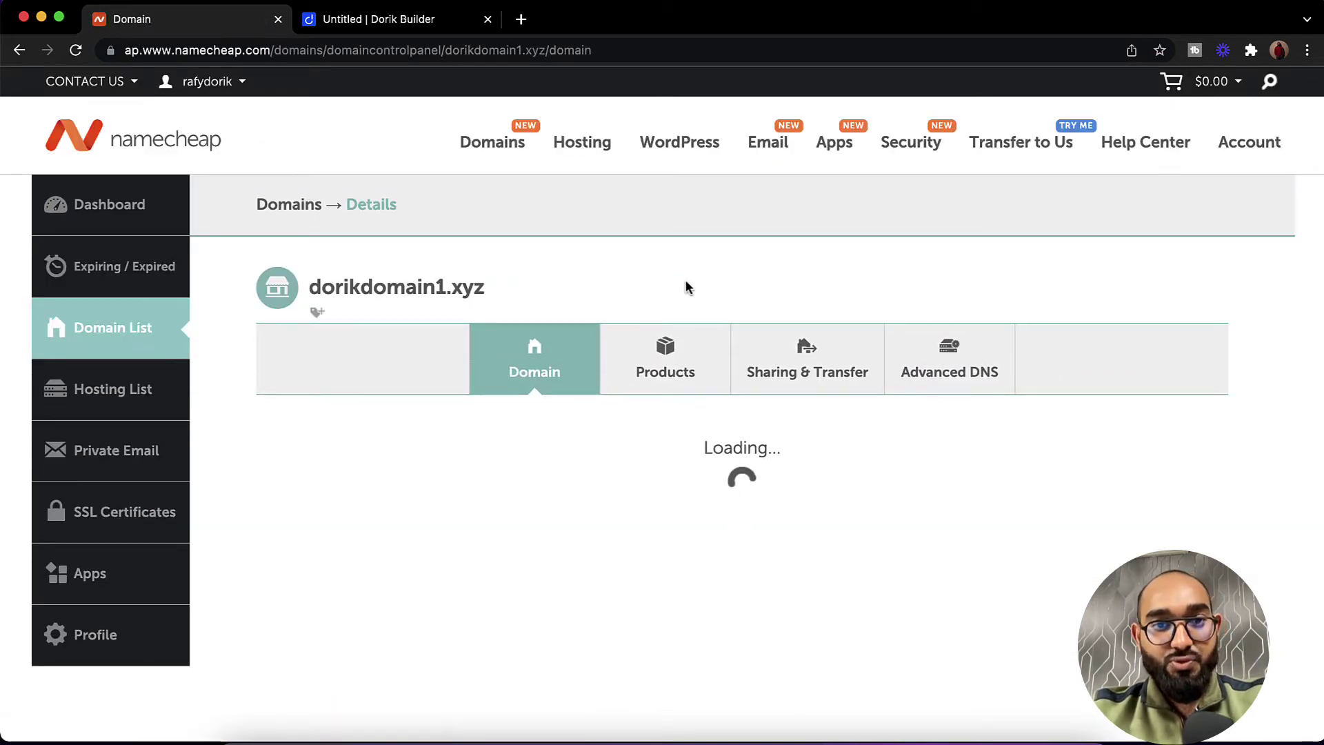
Keep the domain's nameservers set to Namecheap BasicDNS.
scroll(551, 364, "down", 1)
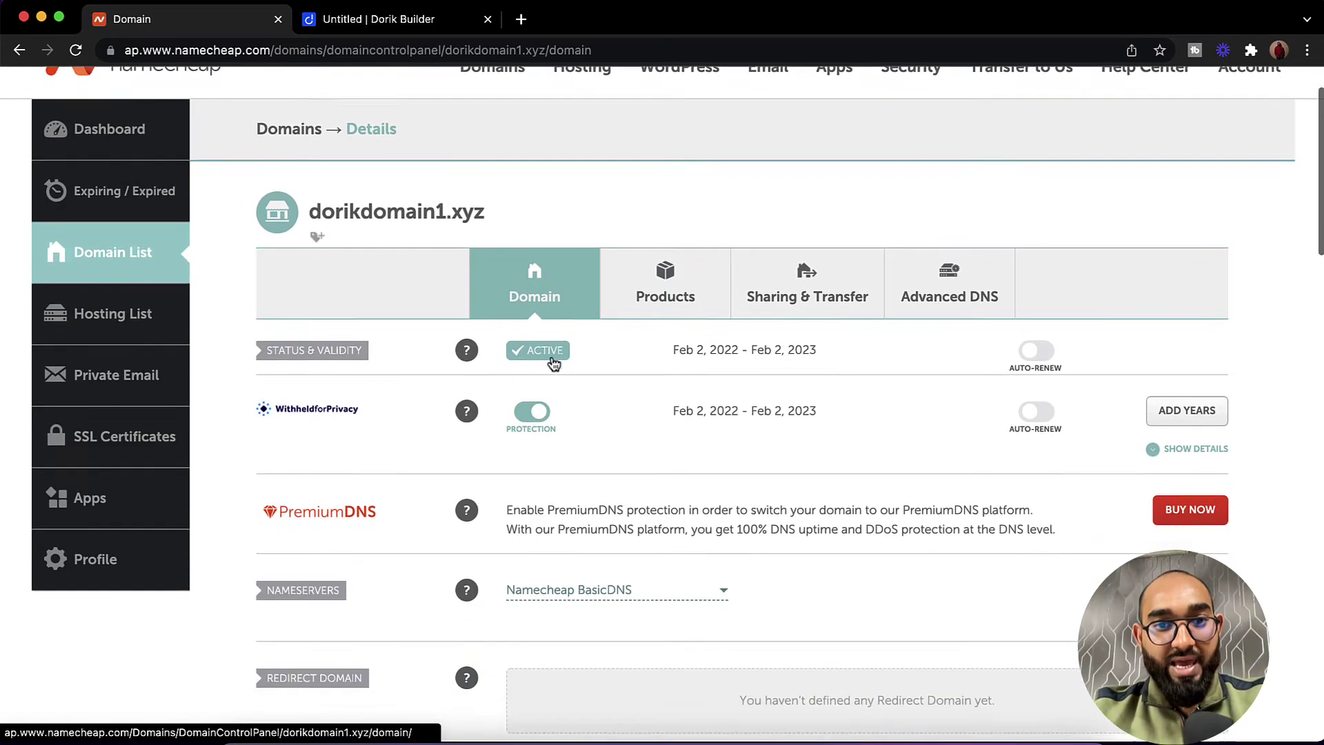
scroll(553, 363, "down", 1)
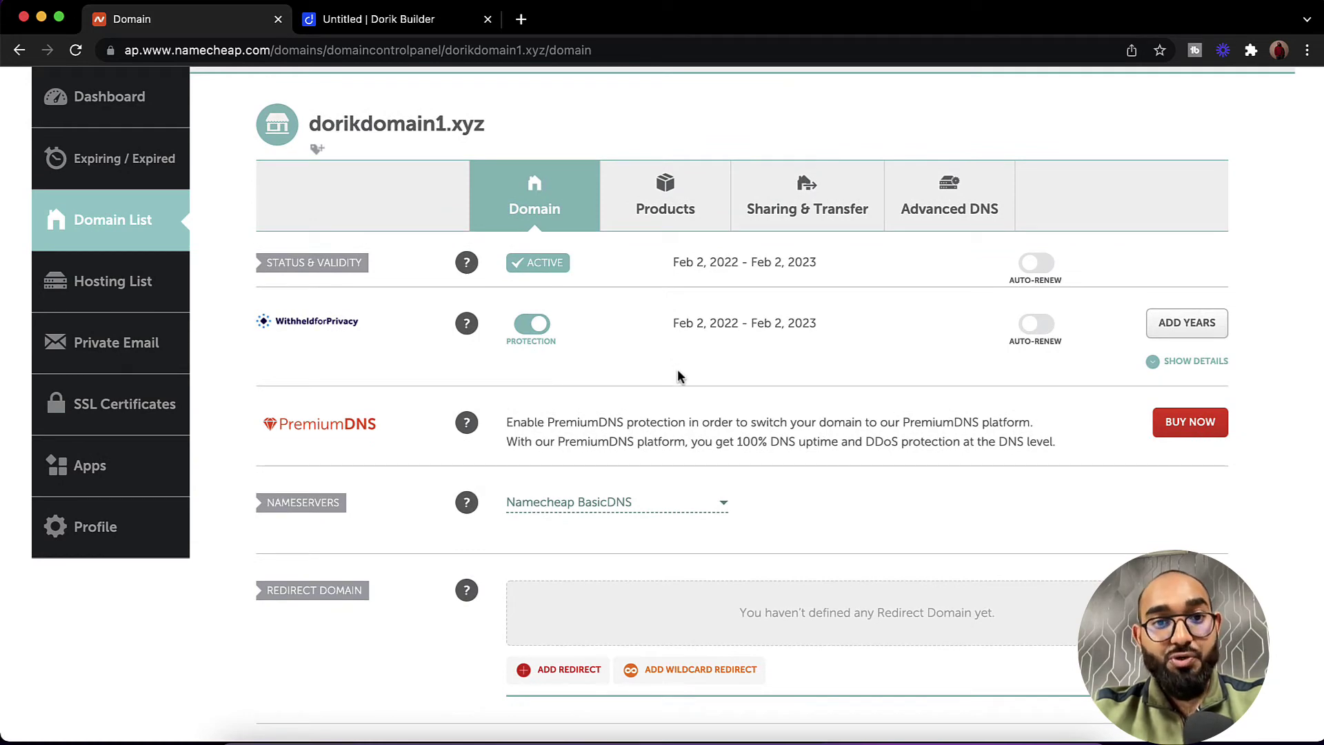
mouse_move(467, 502)
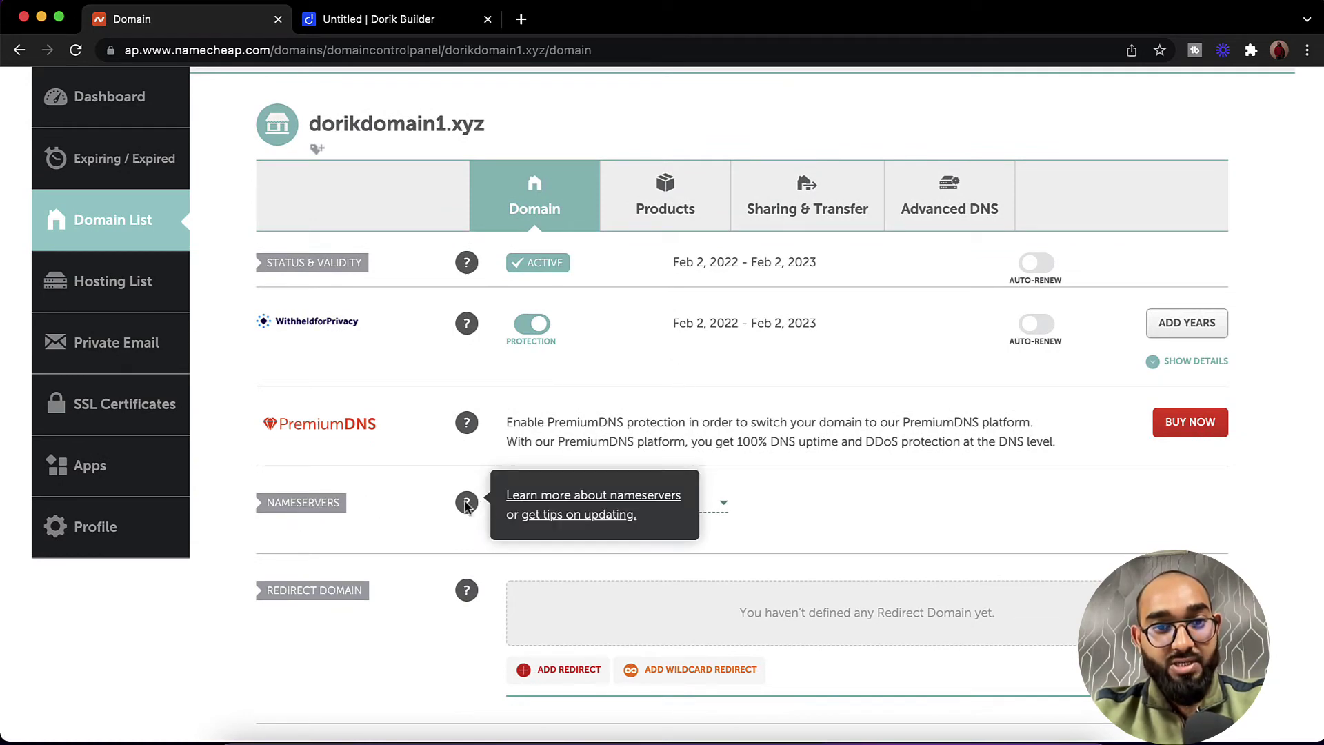
left_click(645, 510)
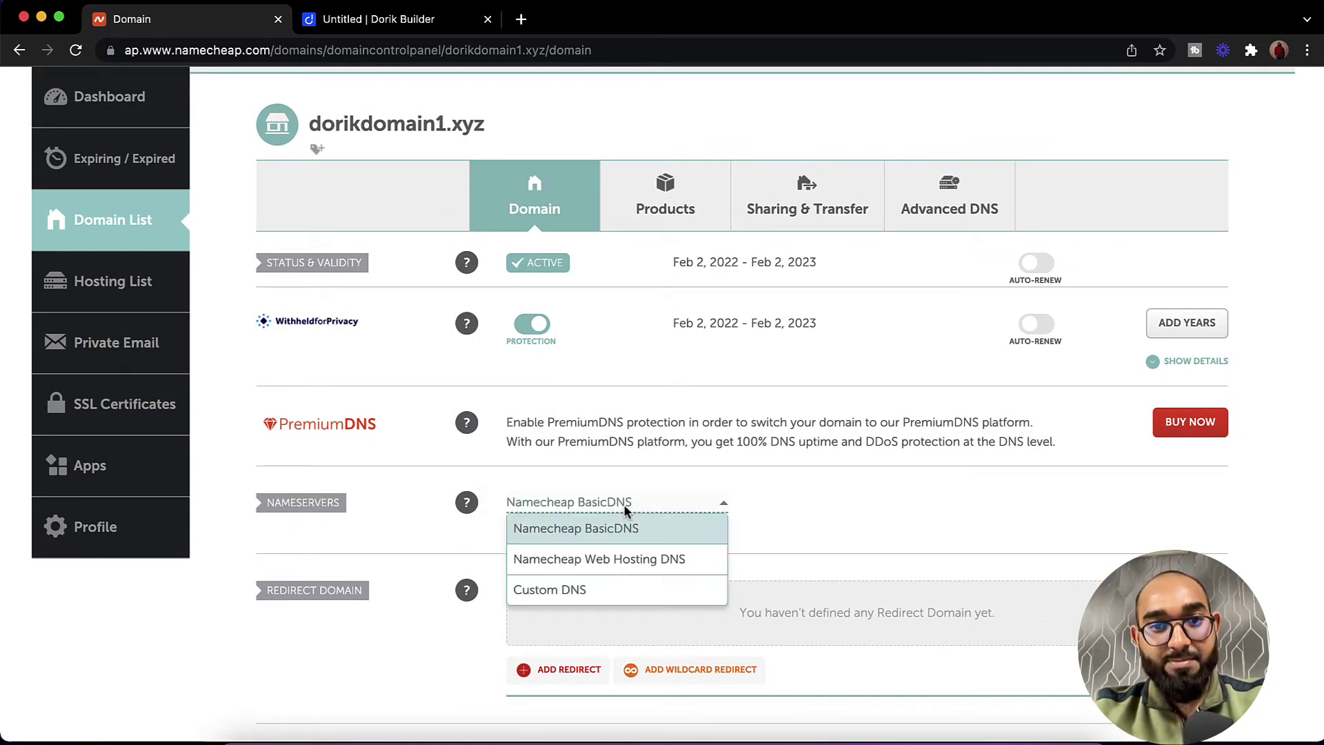
left_click(627, 526)
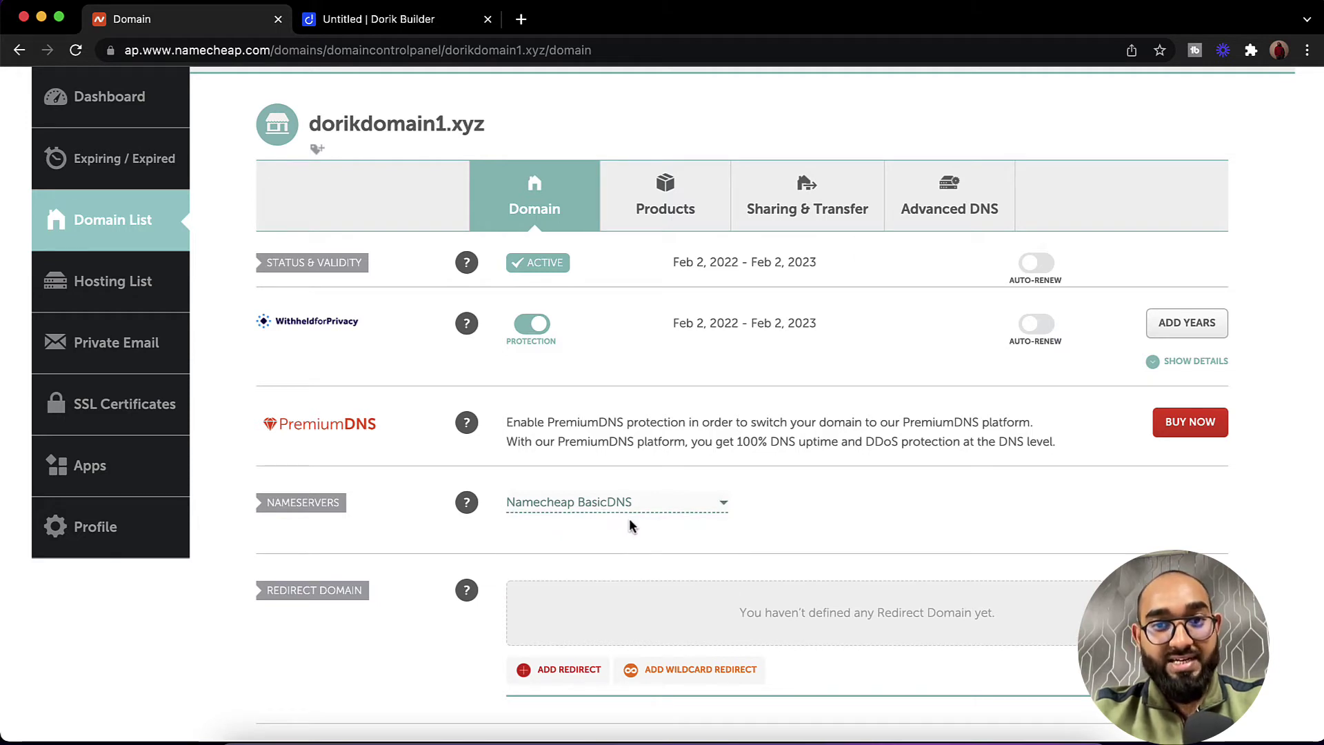
Show the Advanced DNS Host Records list with the 1.1.1.1 A record and three CNAMEs.
left_click(955, 221)
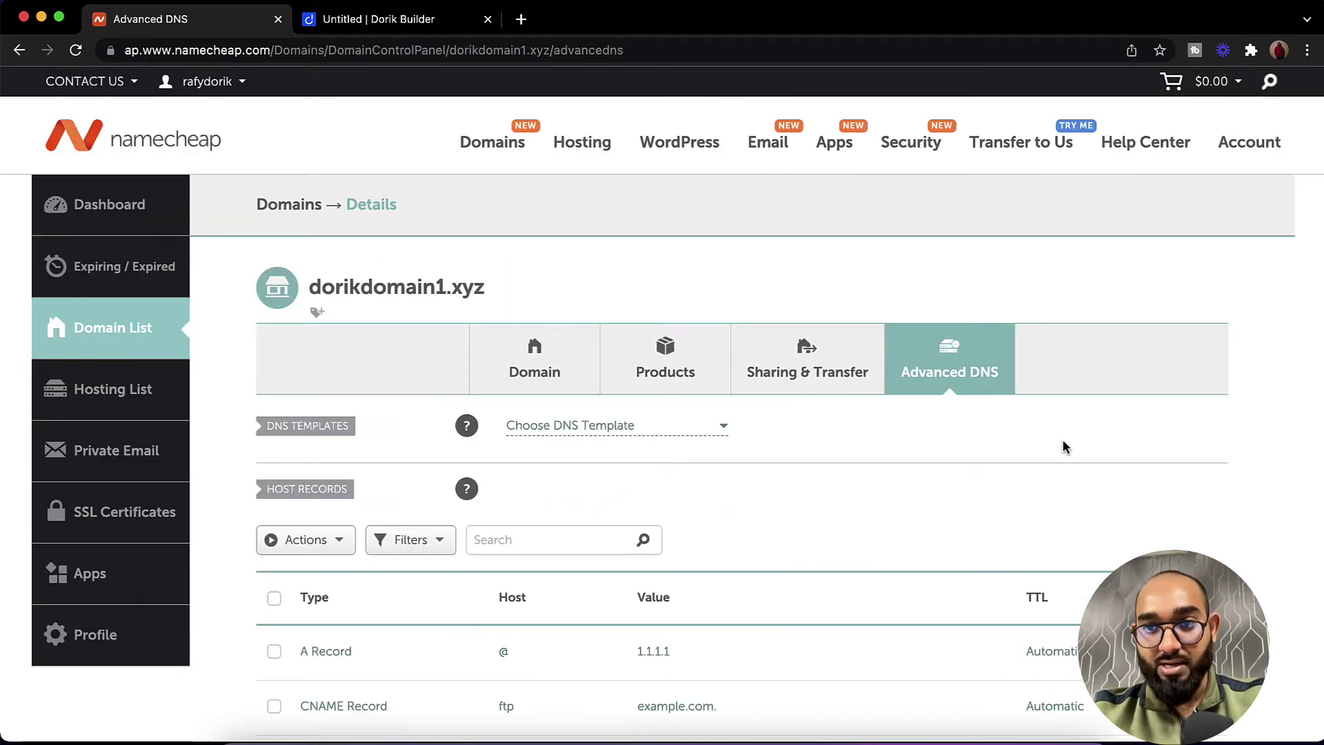
scroll(1064, 447, "down", 3)
scroll(1064, 445, "down", 2)
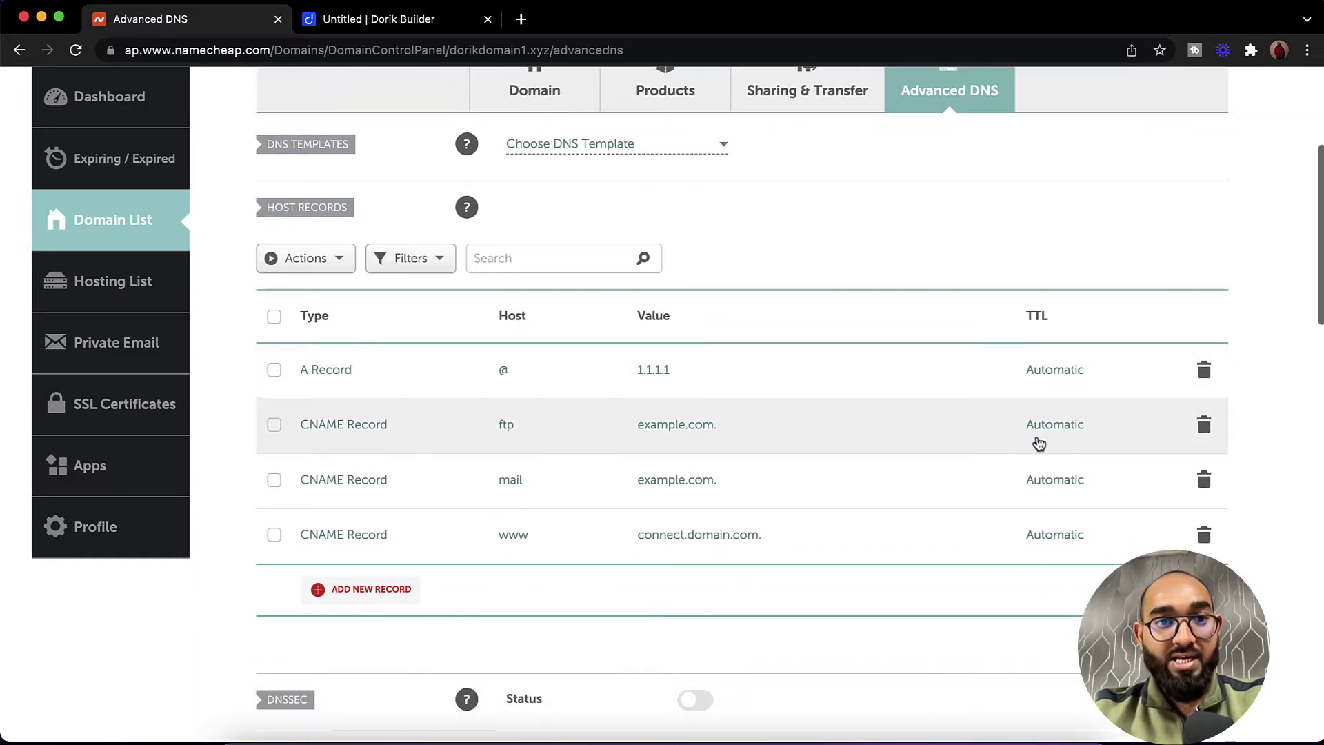
scroll(860, 304, "up", 2)
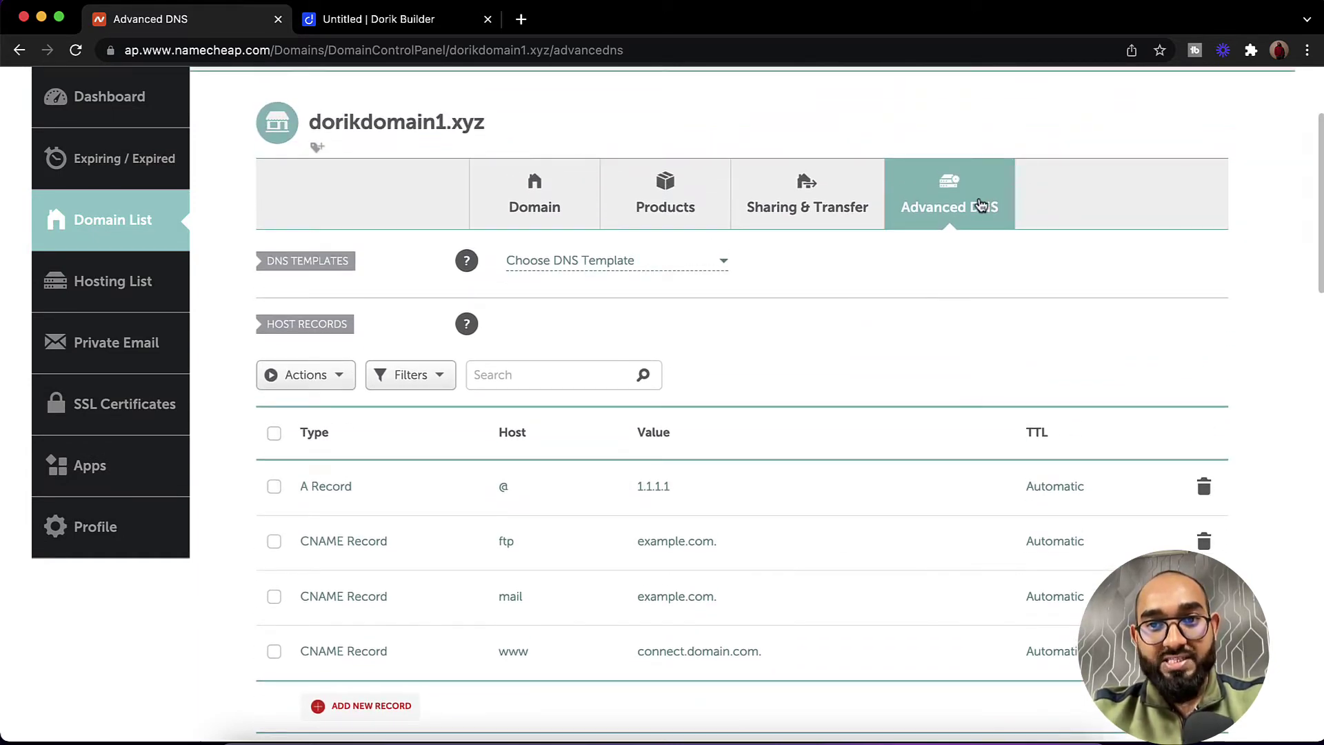
scroll(946, 304, "down", 2)
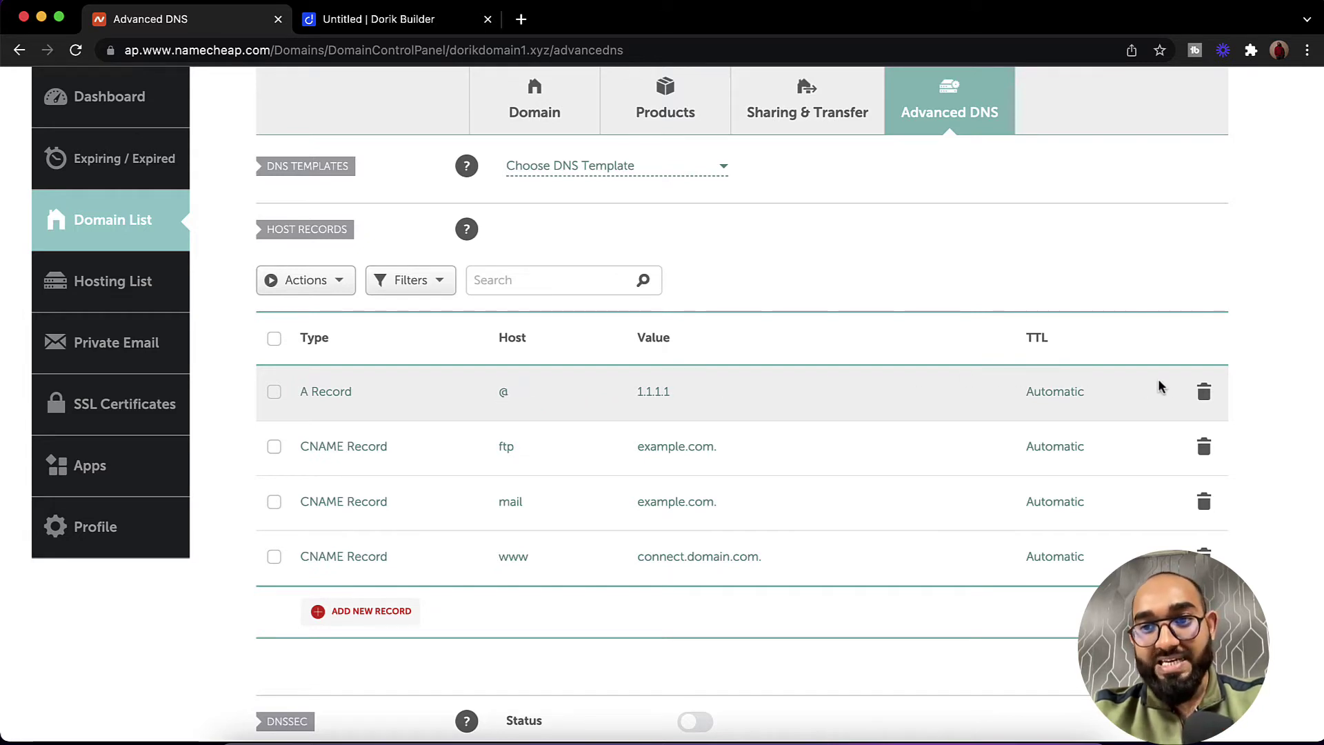
Delete the @ A record and the www CNAME record, confirming each removal.
left_click(1204, 392)
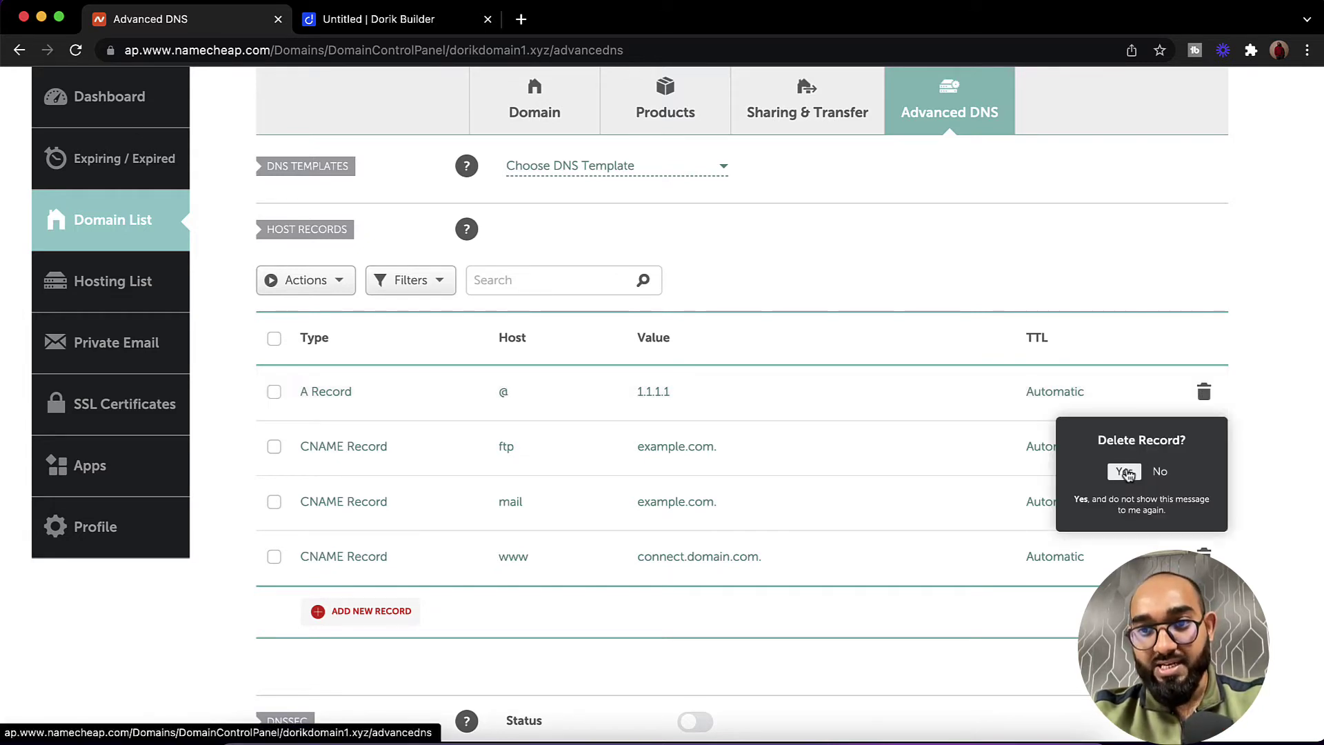
left_click(1125, 473)
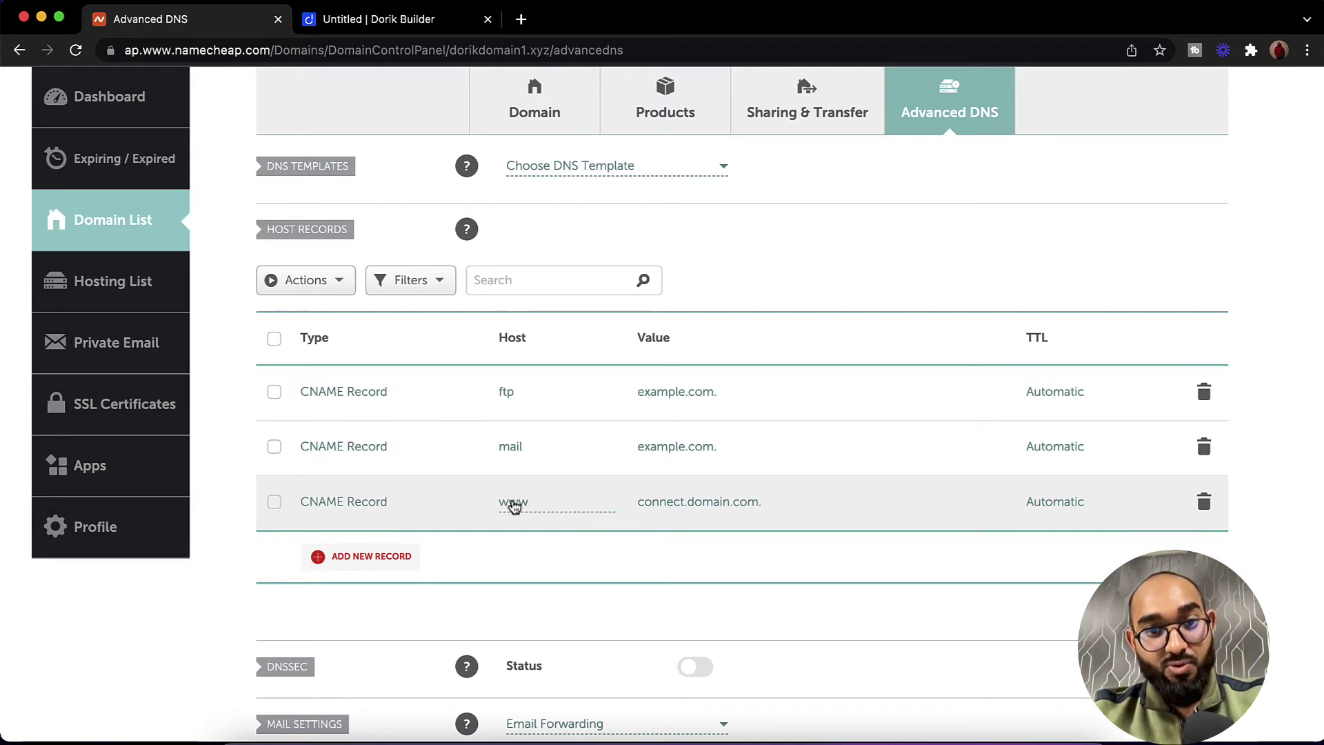
left_click(1204, 507)
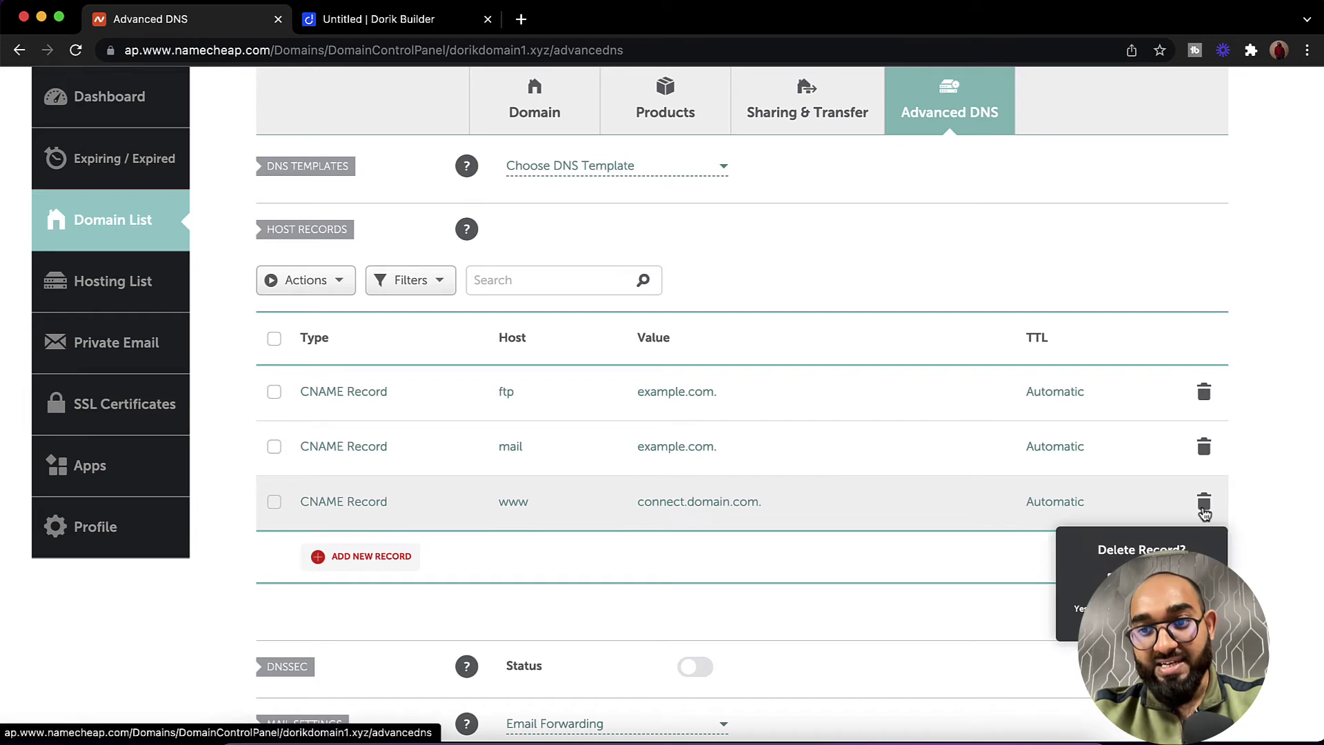
left_click(1119, 543)
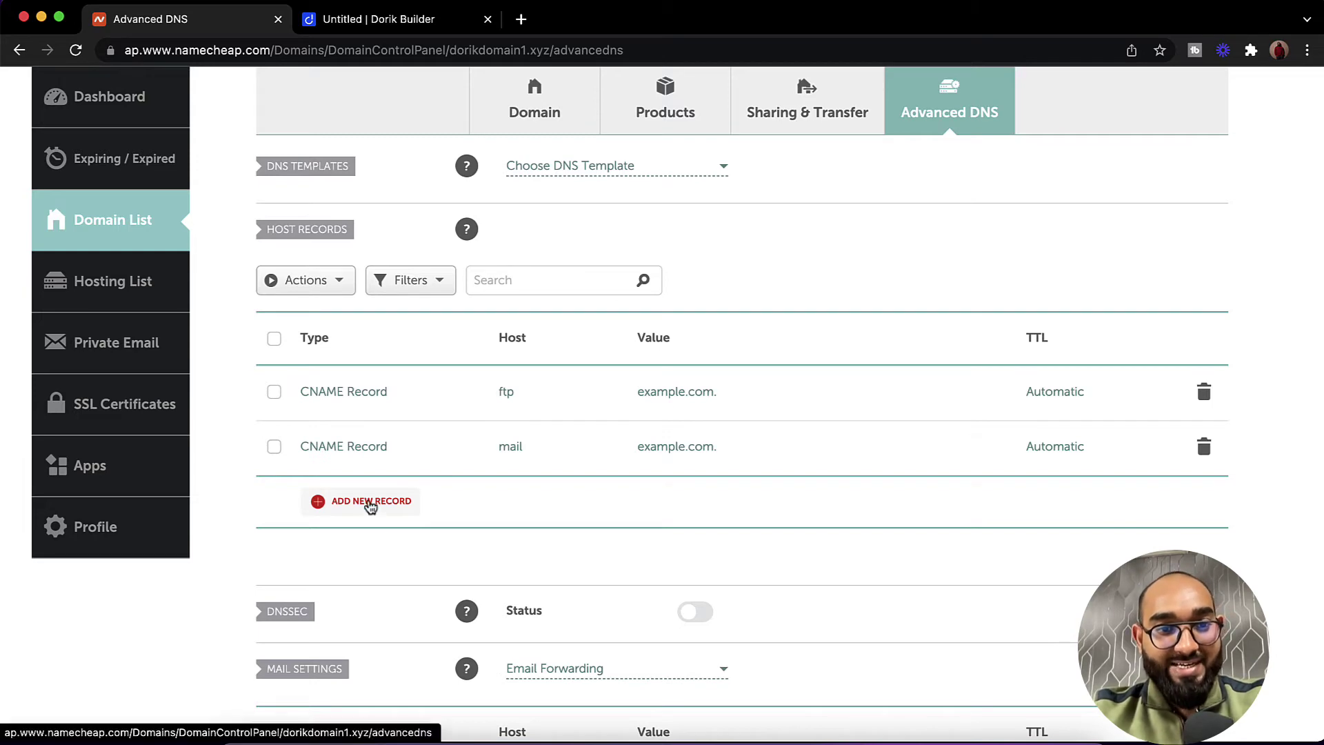
Add a new host record and copy the IP 174.138.116.26 from Dorik's DNS instructions.
left_click(370, 502)
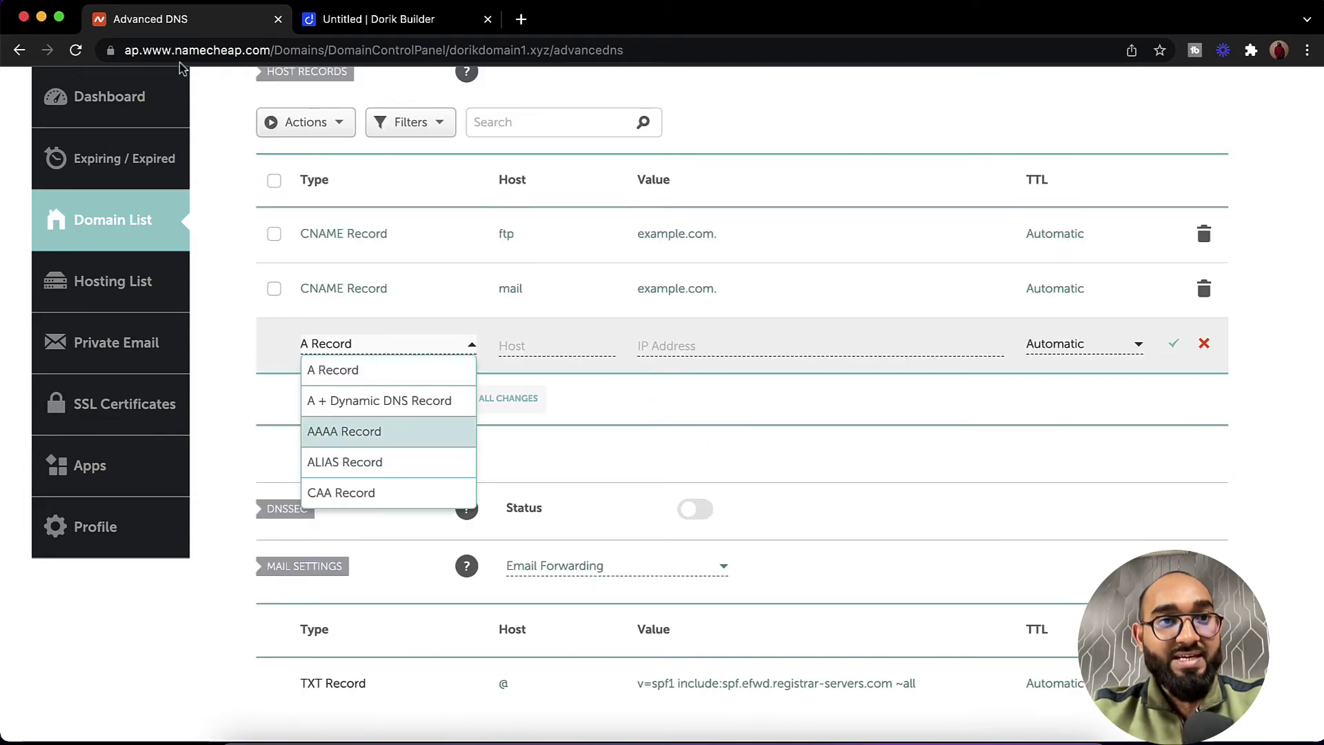
left_click(347, 20)
left_click(575, 436)
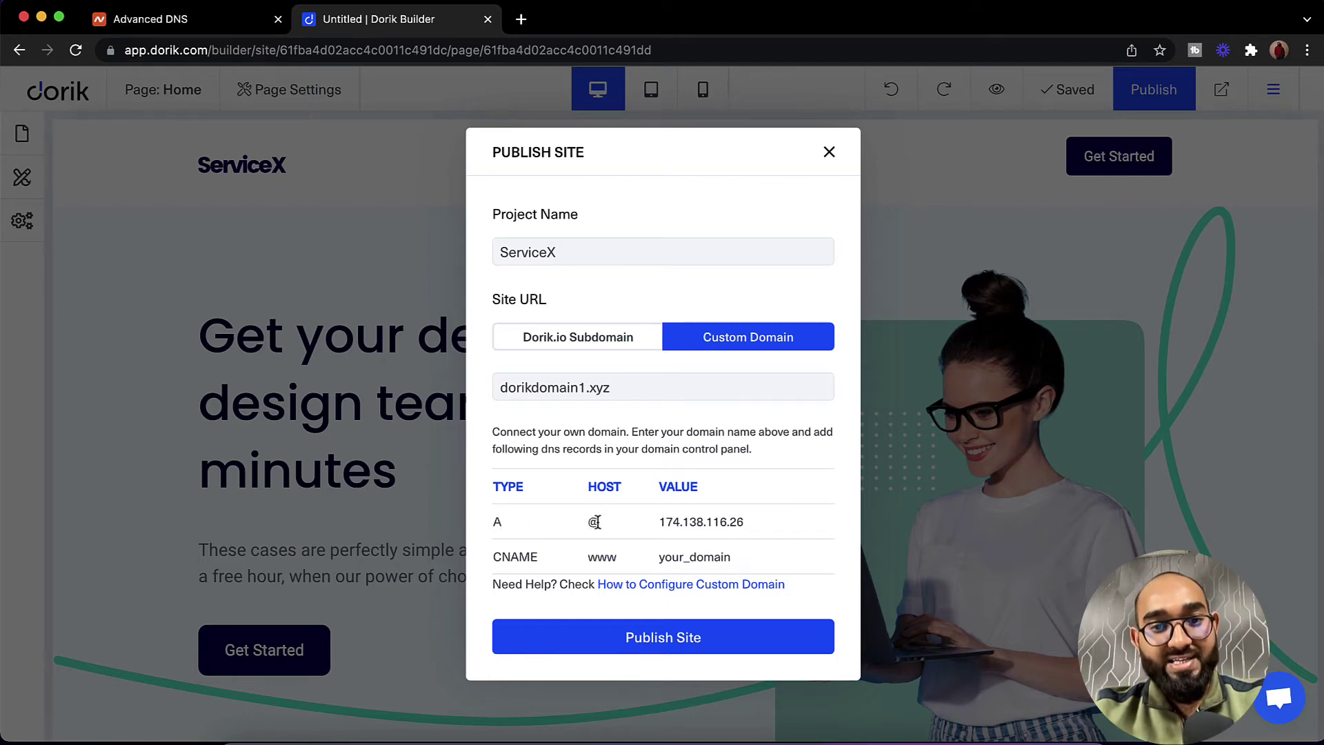
double_click(669, 521)
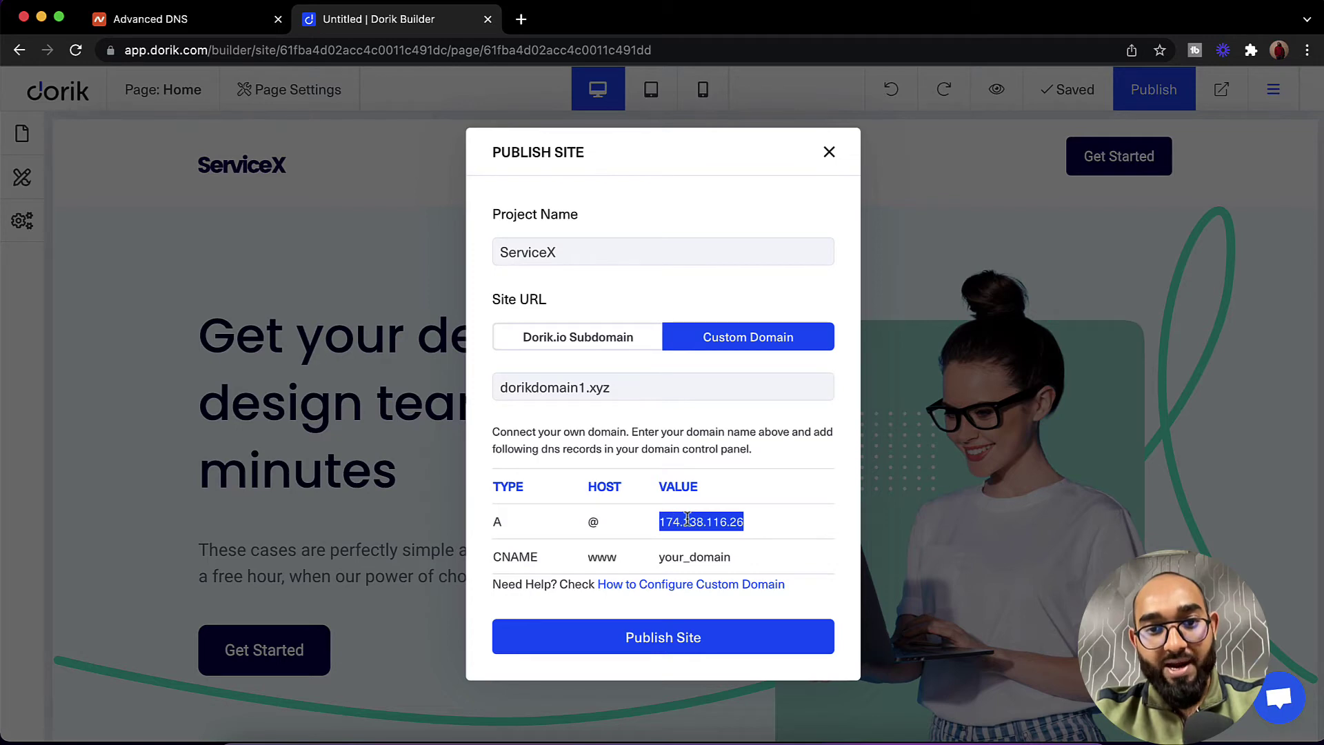
right_click(687, 519)
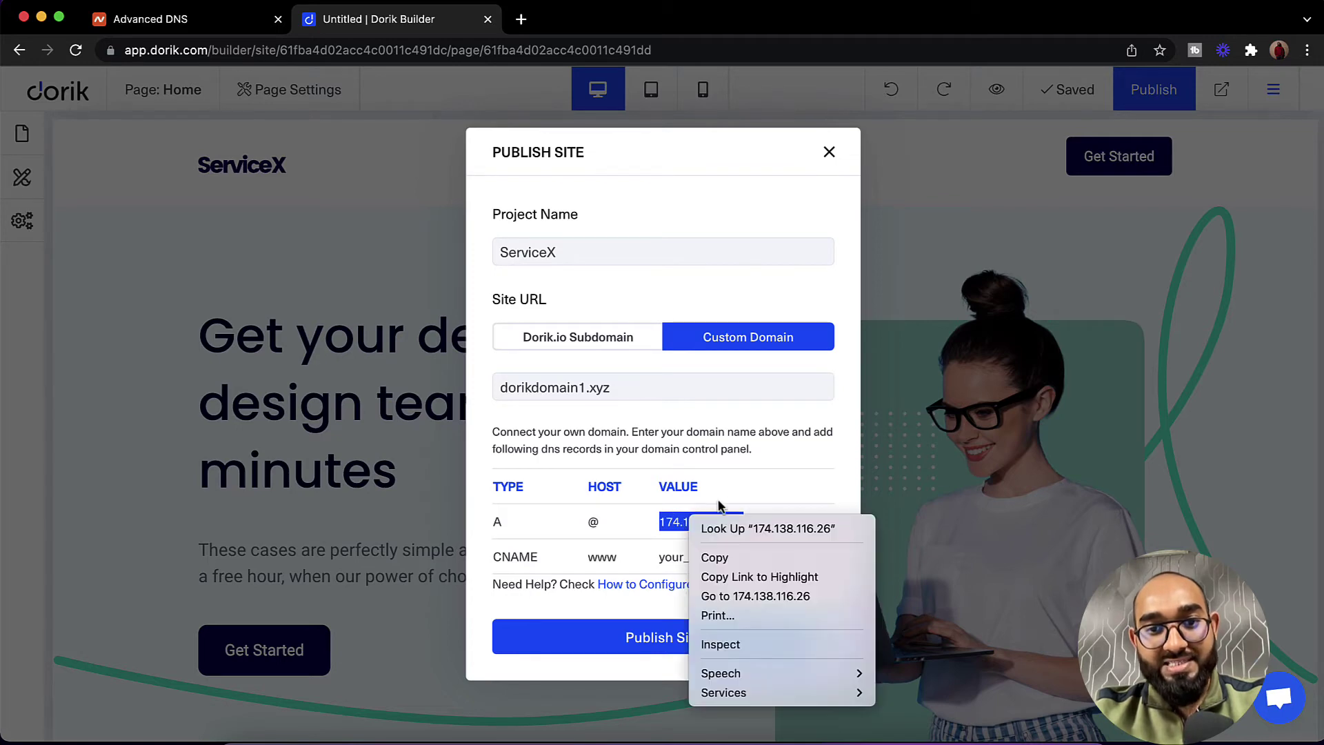
left_click(734, 552)
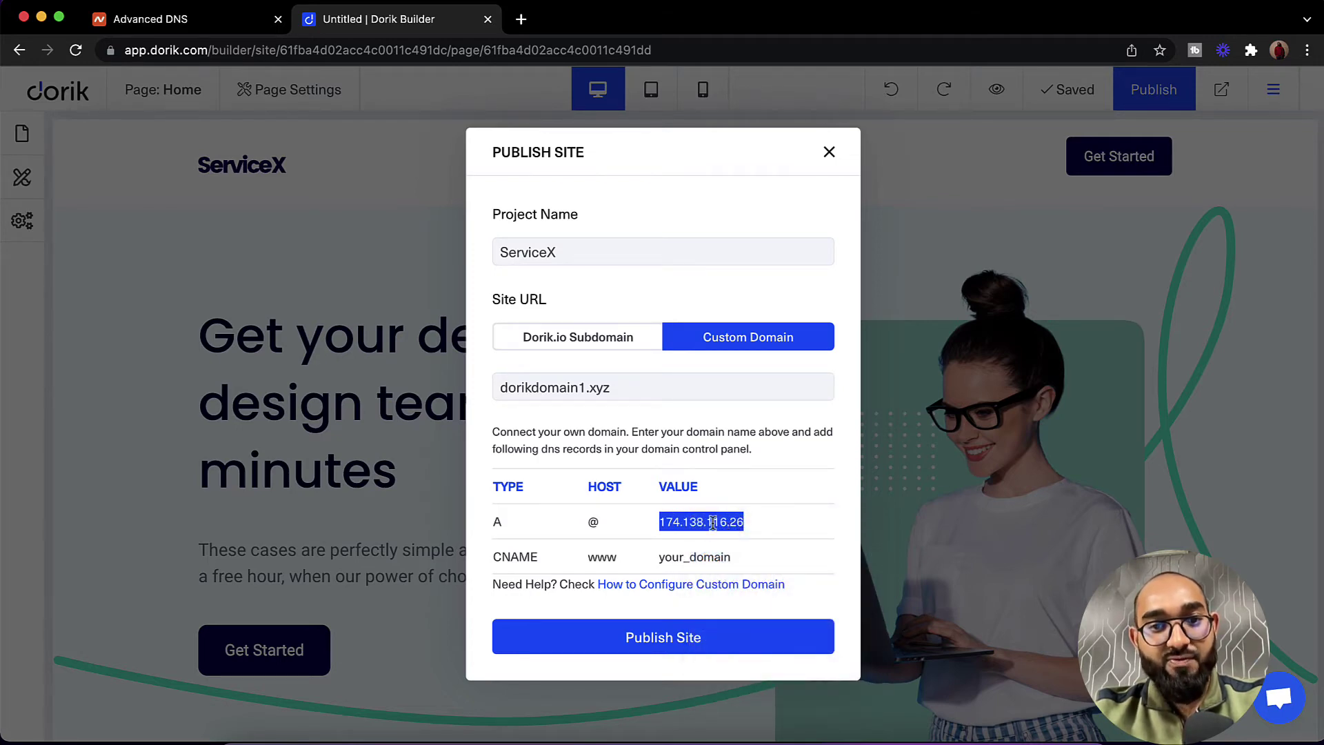
Fill the new A record with host @ and IP 174.138.116.26.
left_click(235, 28)
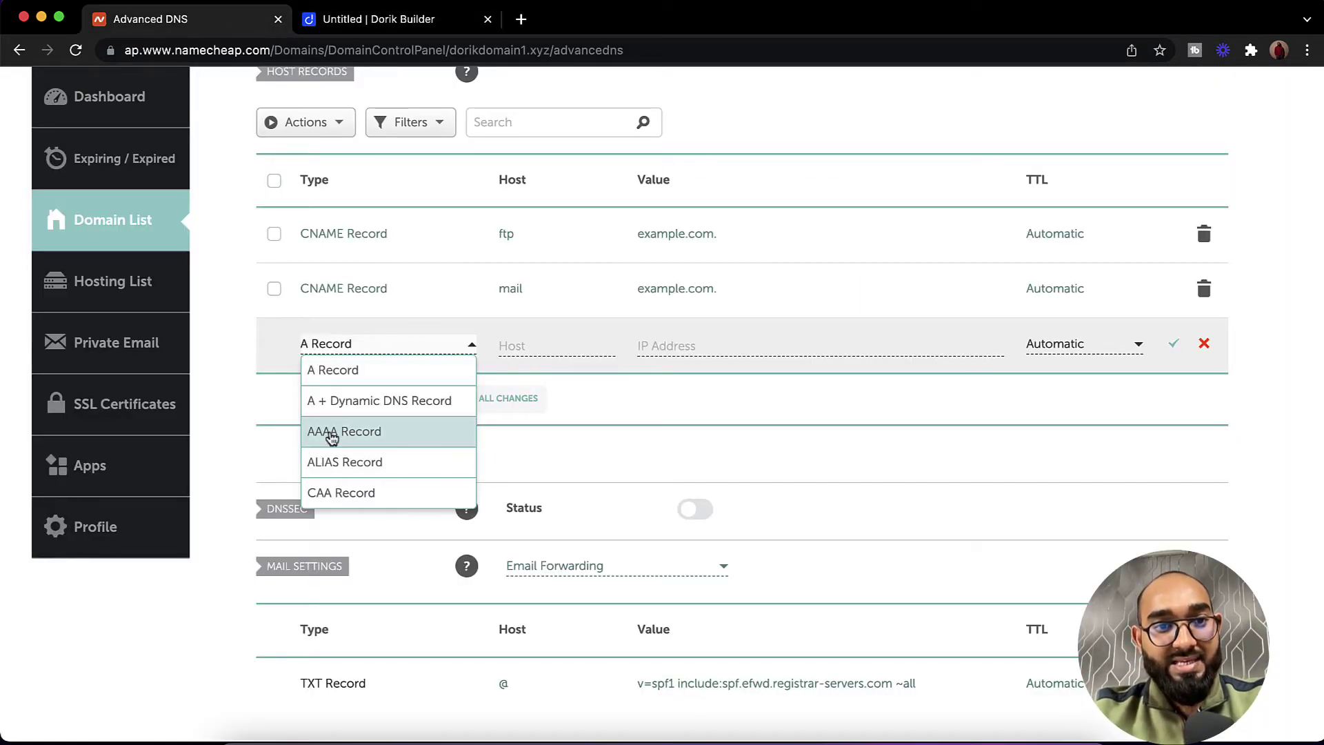
left_click(348, 383)
left_click(524, 340)
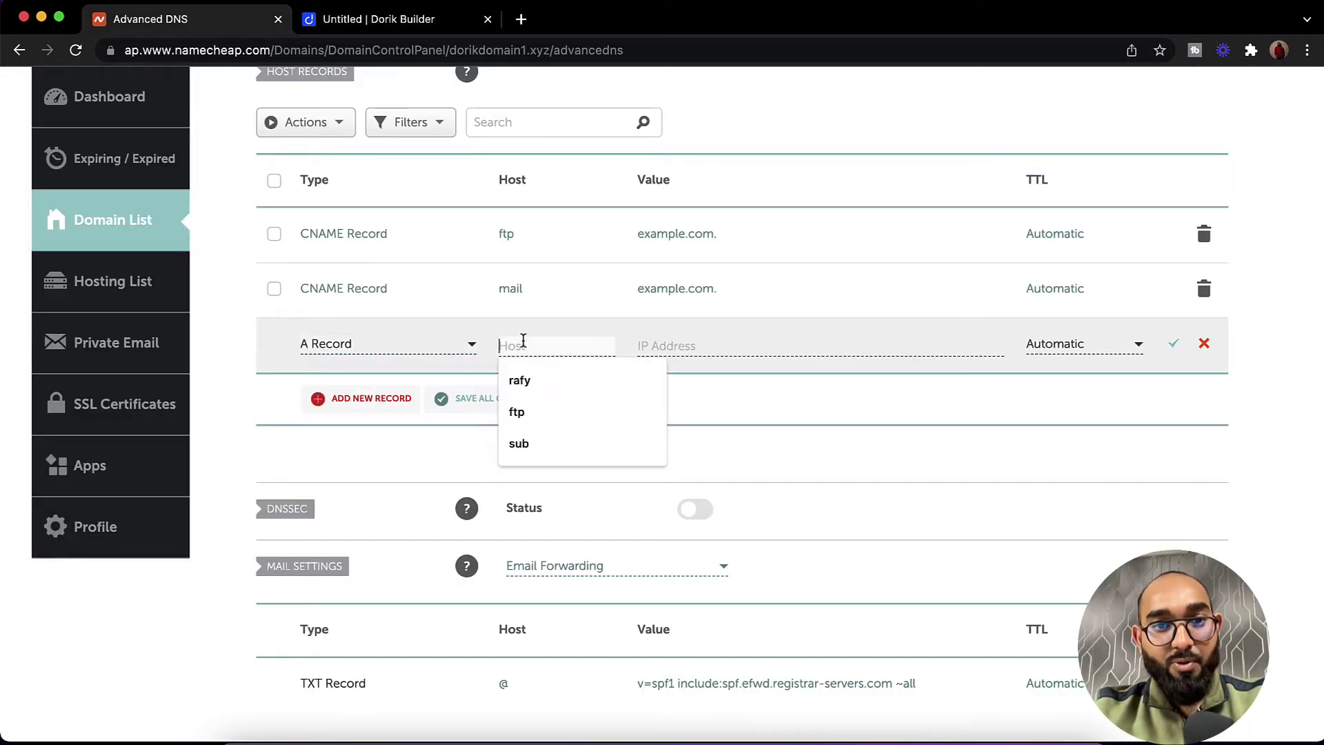
type("@")
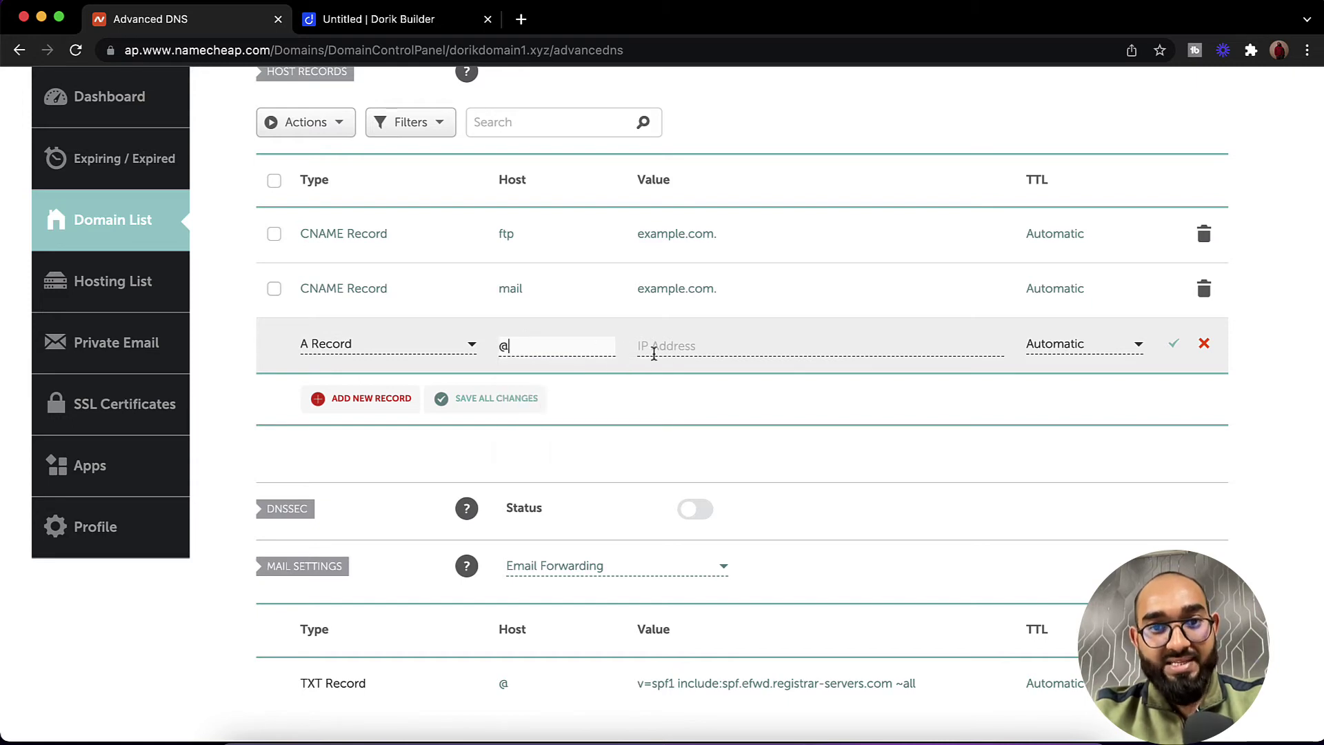
left_click(653, 350)
key("ctrl+v")
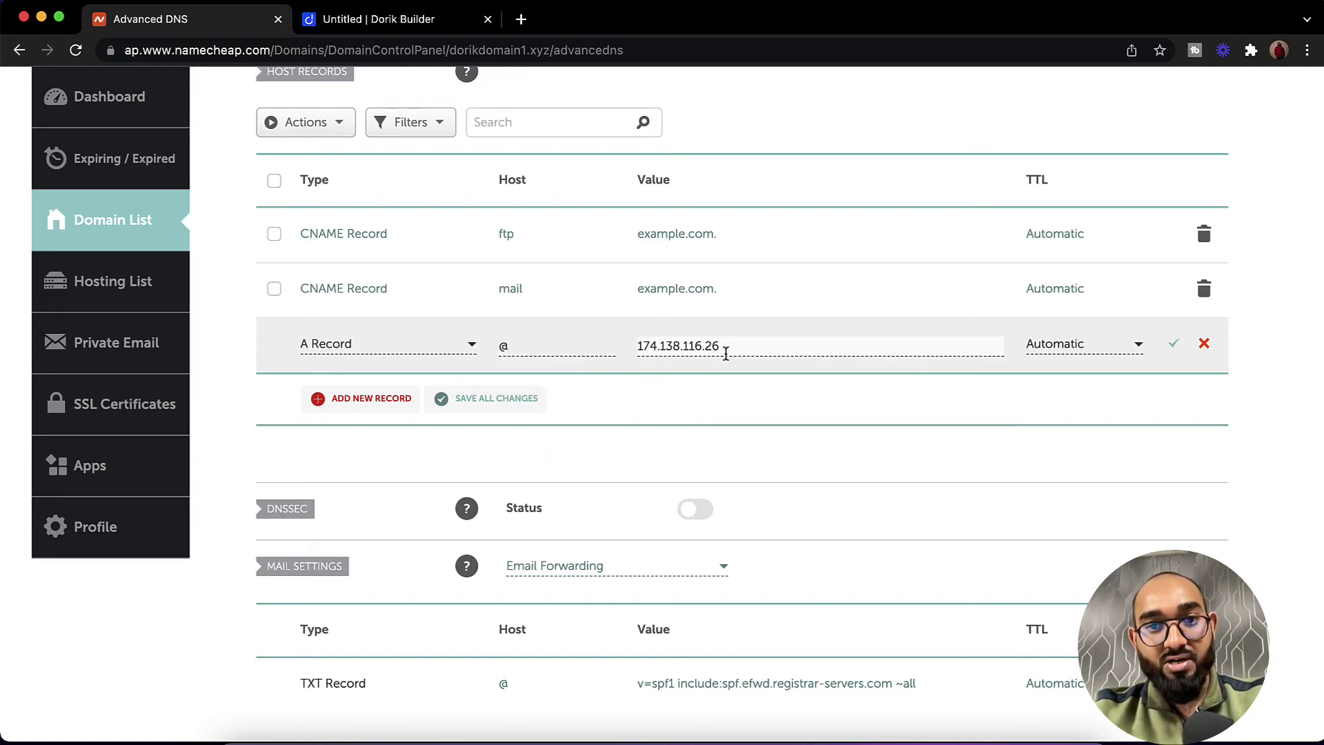
Check the values against Dorik's requirements and save the A record.
left_click(422, 21)
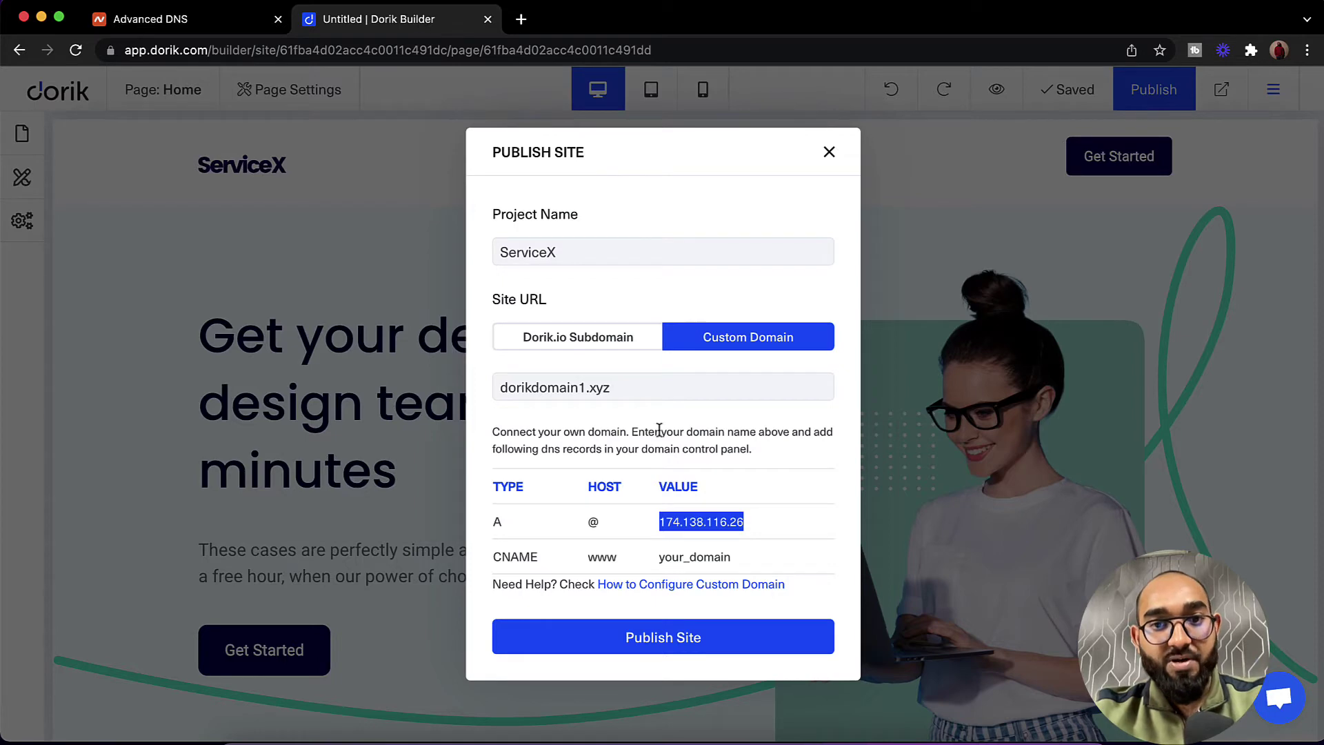
left_click(218, 20)
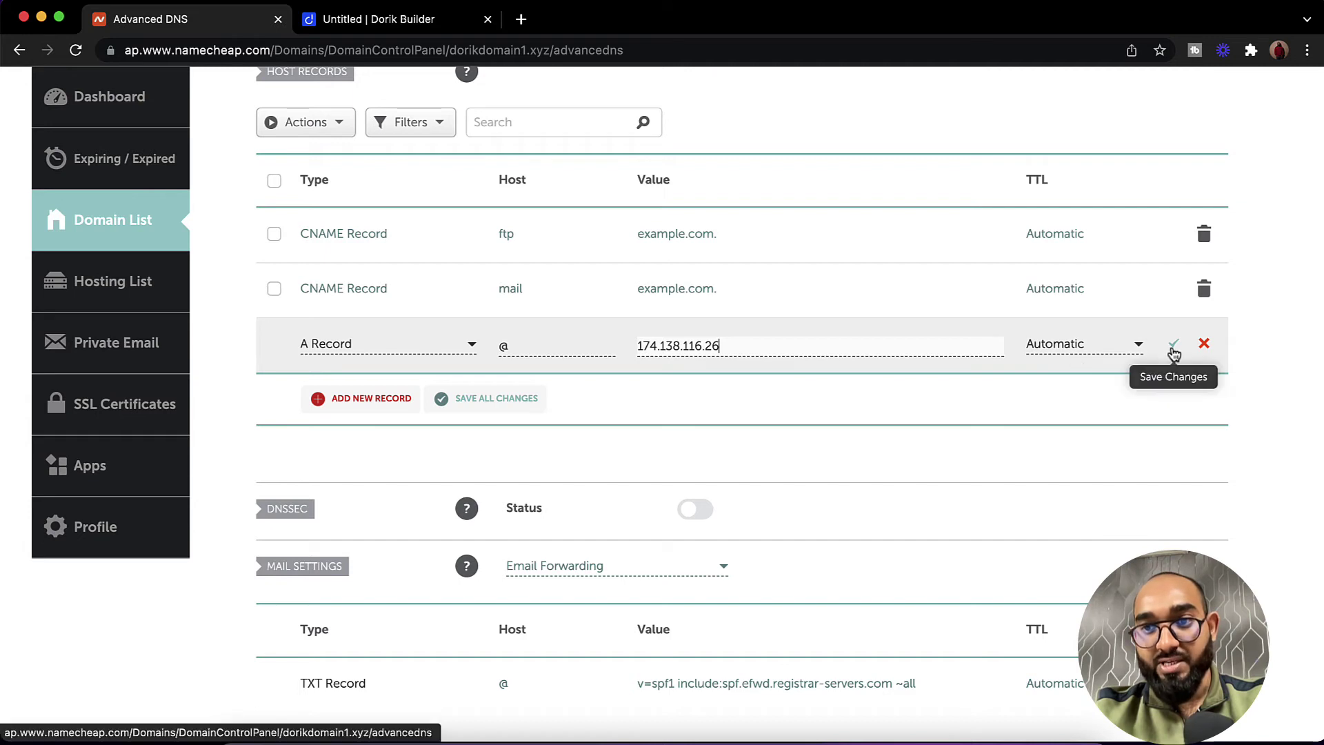
left_click(1173, 349)
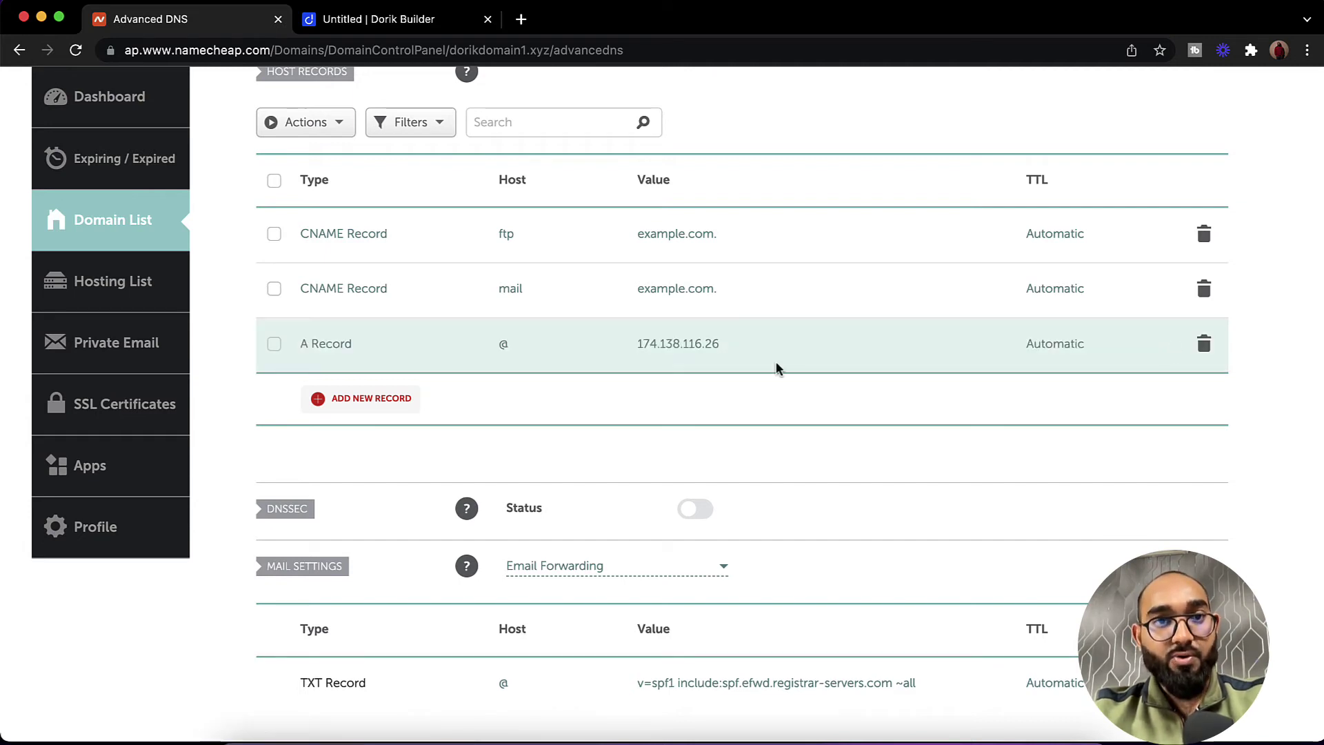
left_click(403, 31)
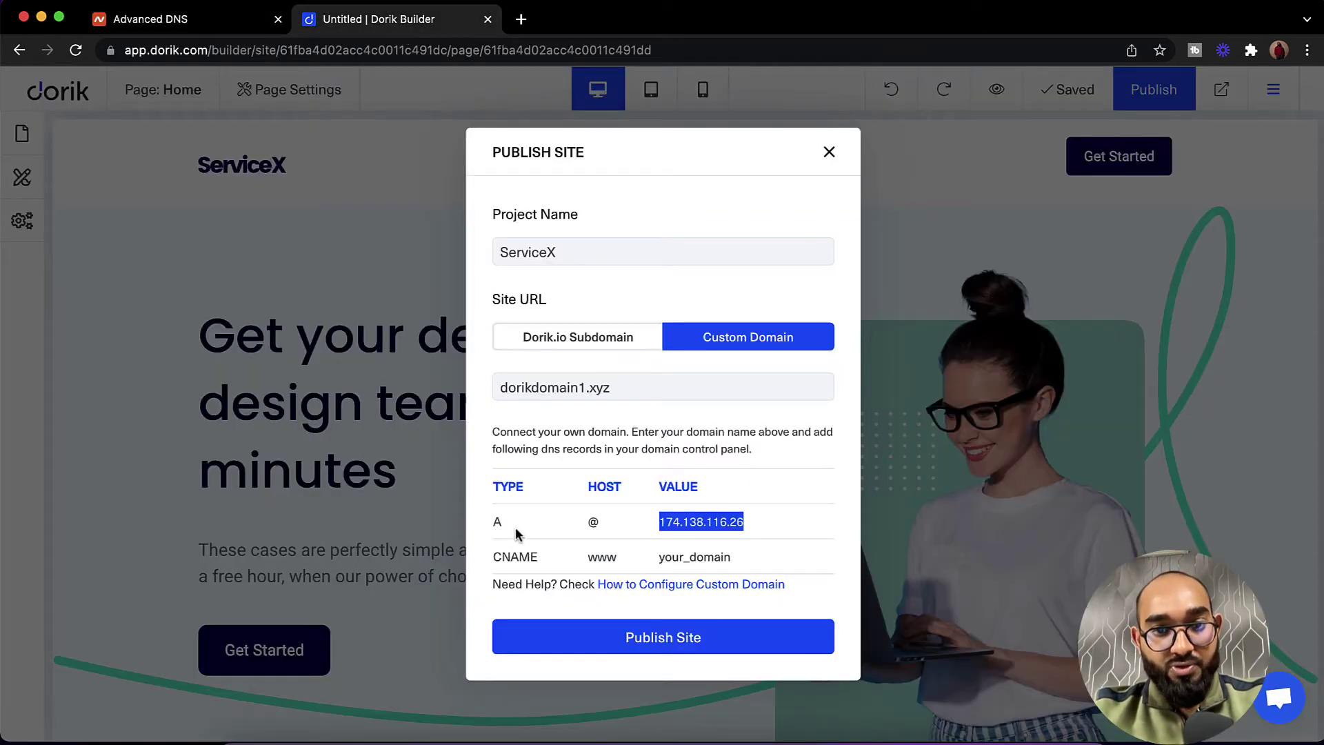
Review Dorik's required CNAME record: type CNAME, host www, target your domain.
double_click(509, 557)
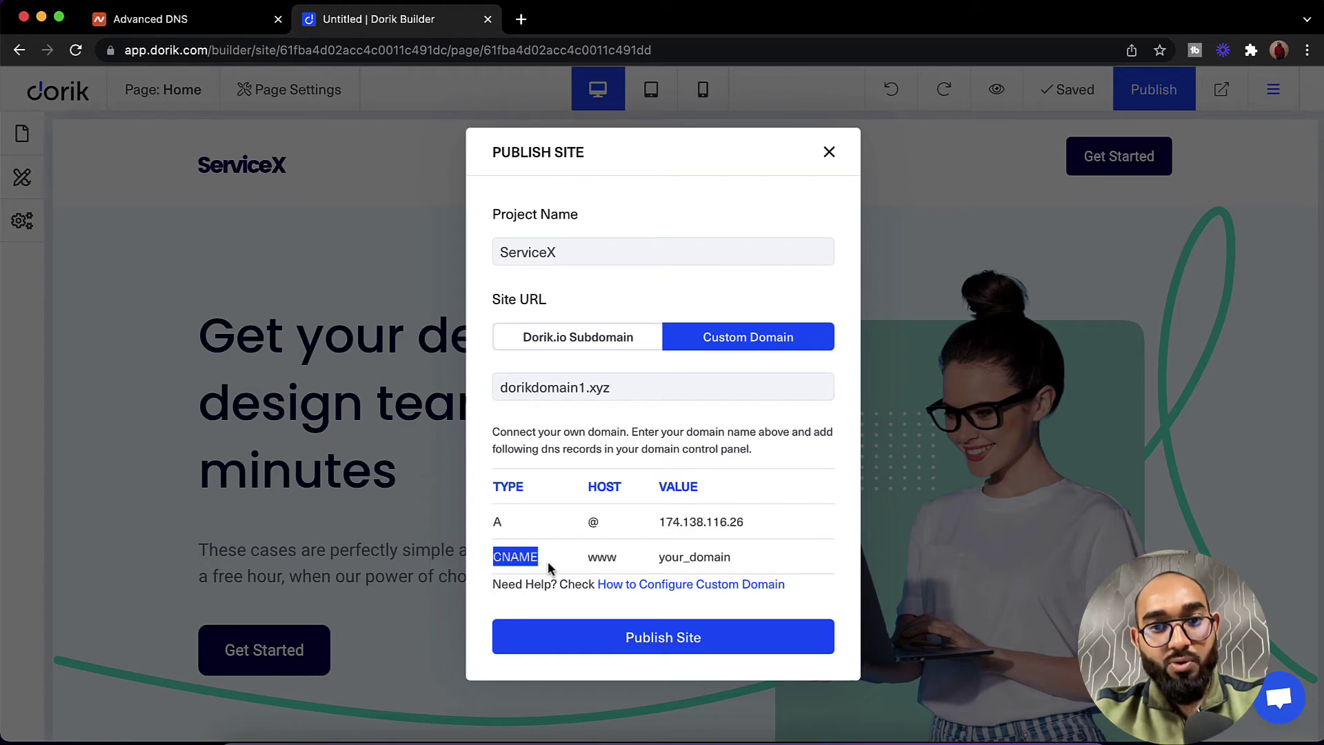
double_click(603, 557)
left_click(671, 559)
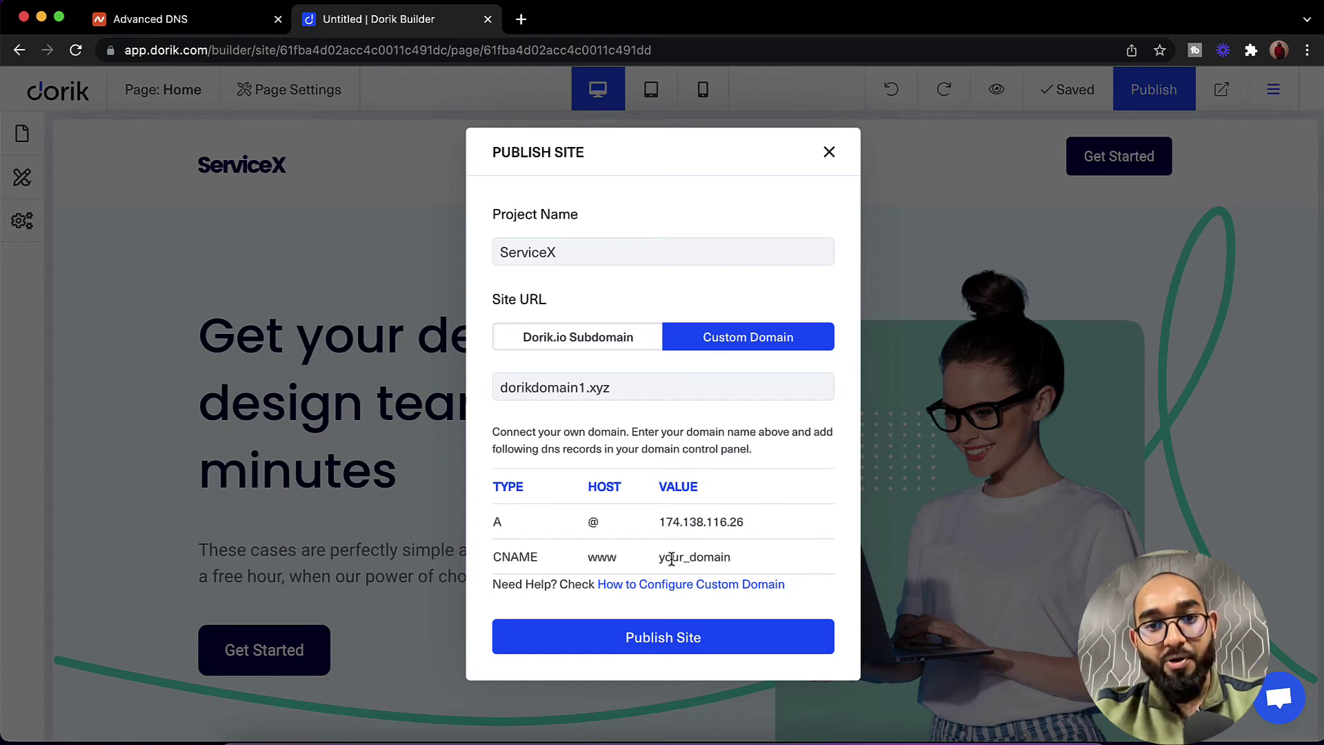
double_click(671, 558)
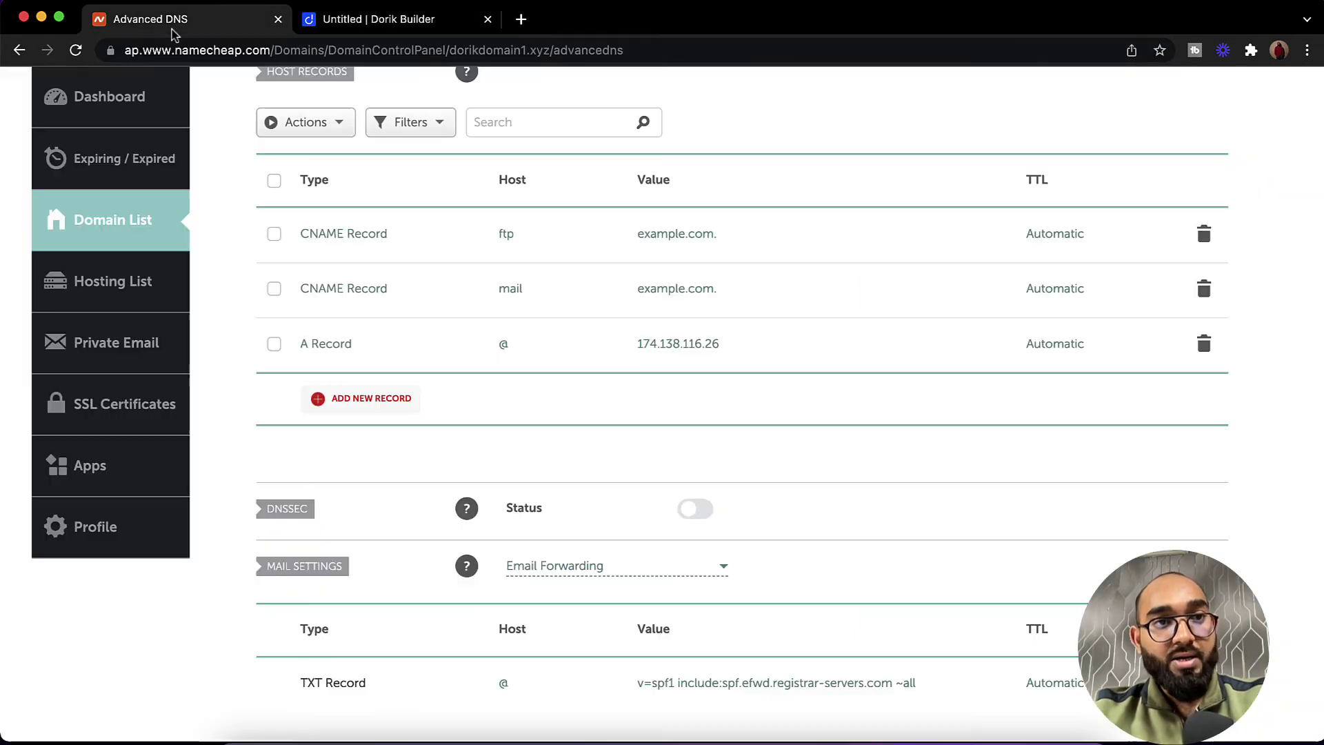
left_click(173, 31)
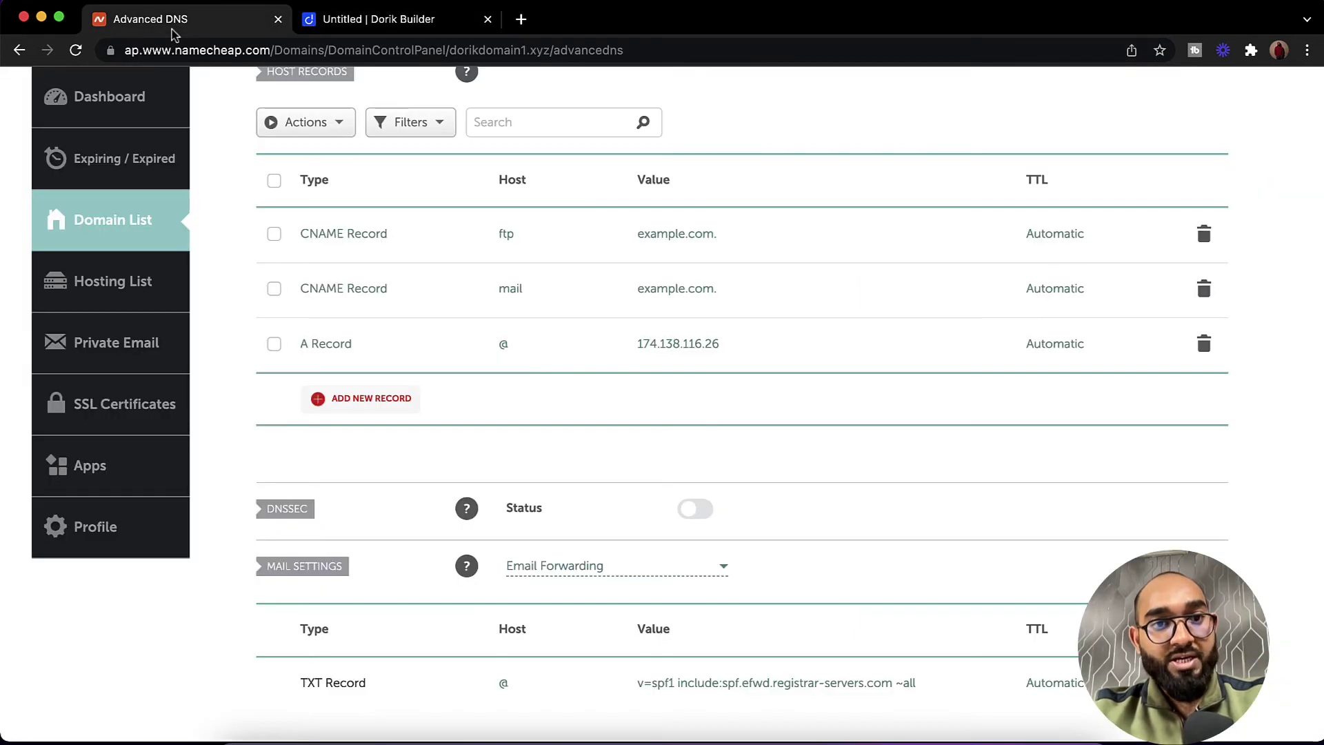
Copy dorikdomain1.xyz from the Namecheap domain page heading.
scroll(416, 248, "up", 3)
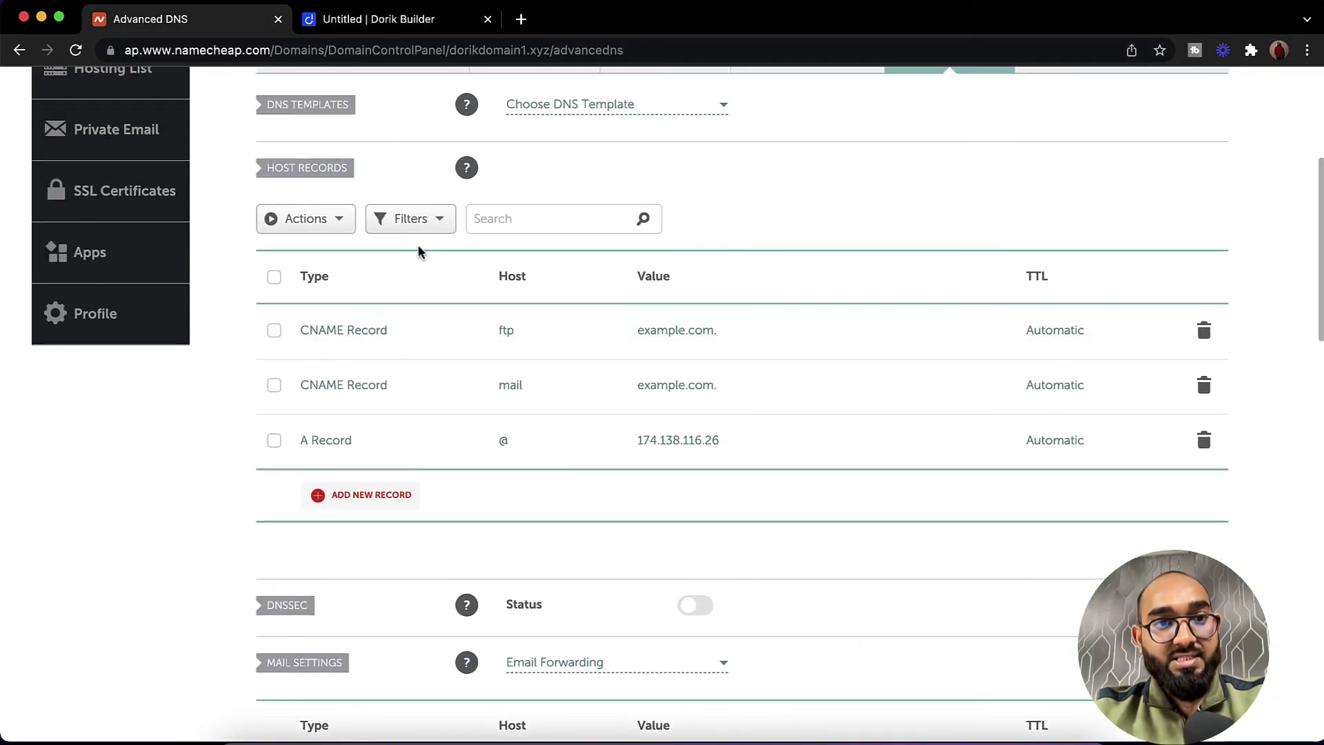
scroll(419, 251, "up", 5)
double_click(372, 149)
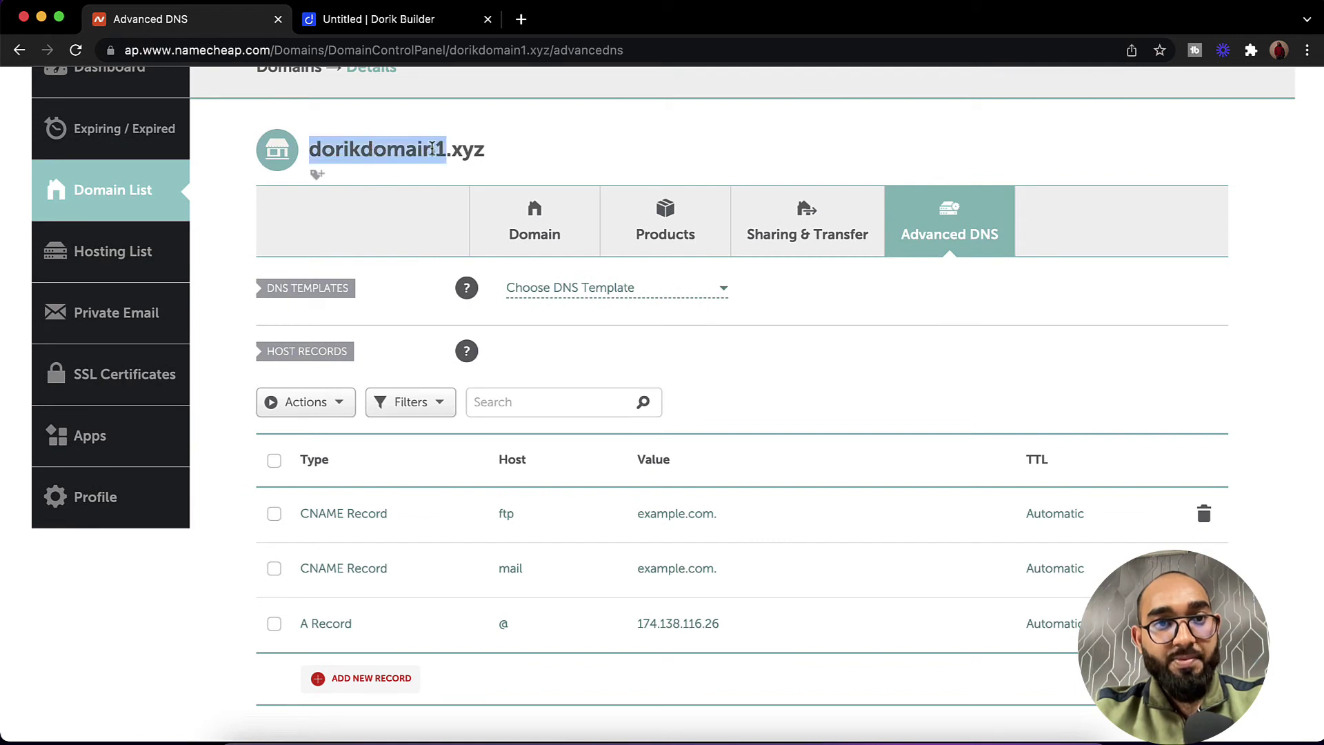
left_click_drag(432, 149, 462, 147)
right_click(463, 147)
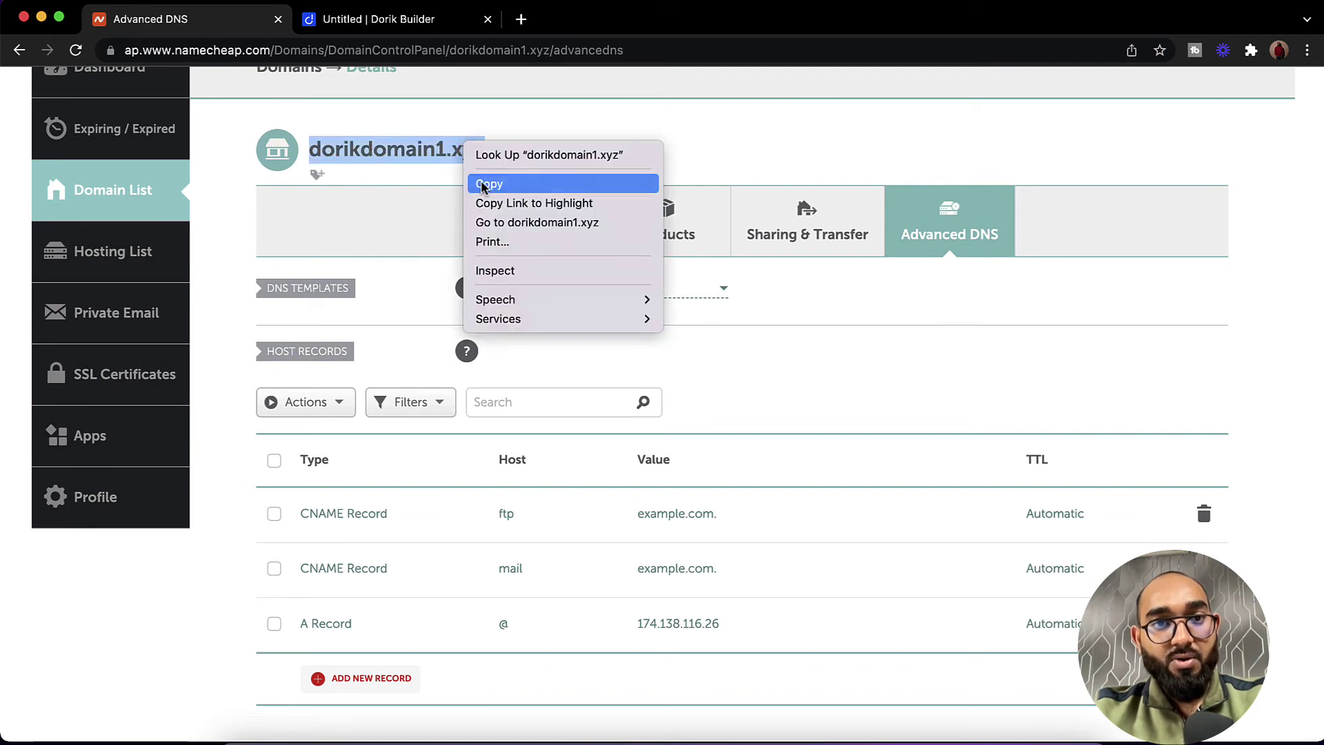
left_click(482, 180)
scroll(482, 183, "down", 4)
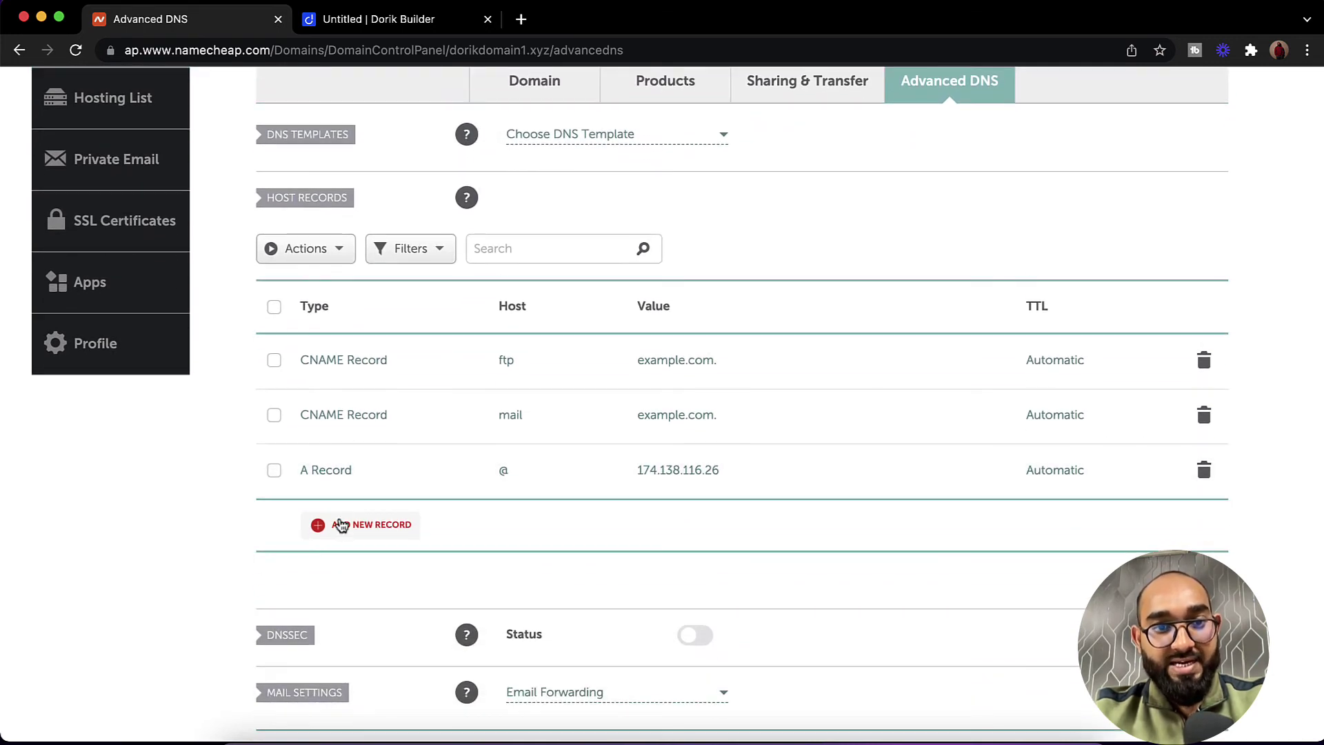
Add and save a CNAME record with host www targeting dorikdomain1.xyz.
left_click(349, 528)
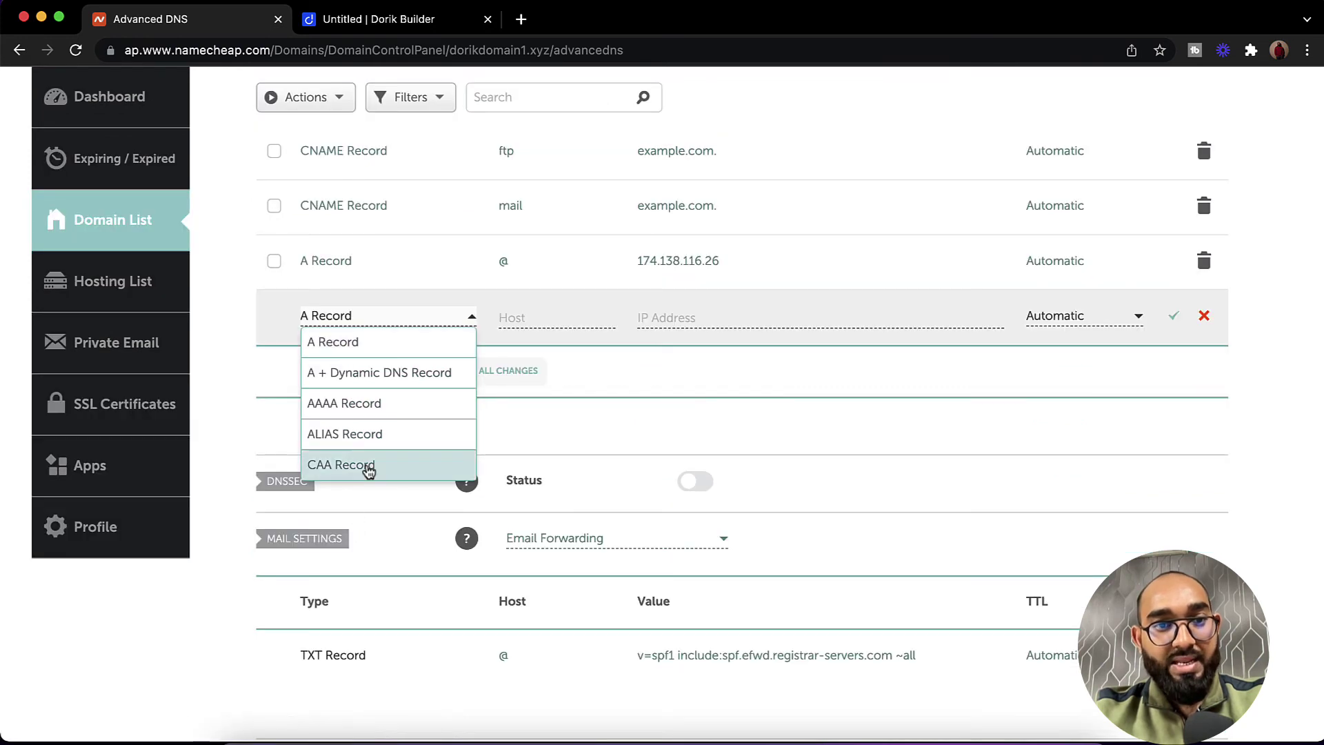
scroll(381, 442, "down", 2)
scroll(382, 441, "down", 1)
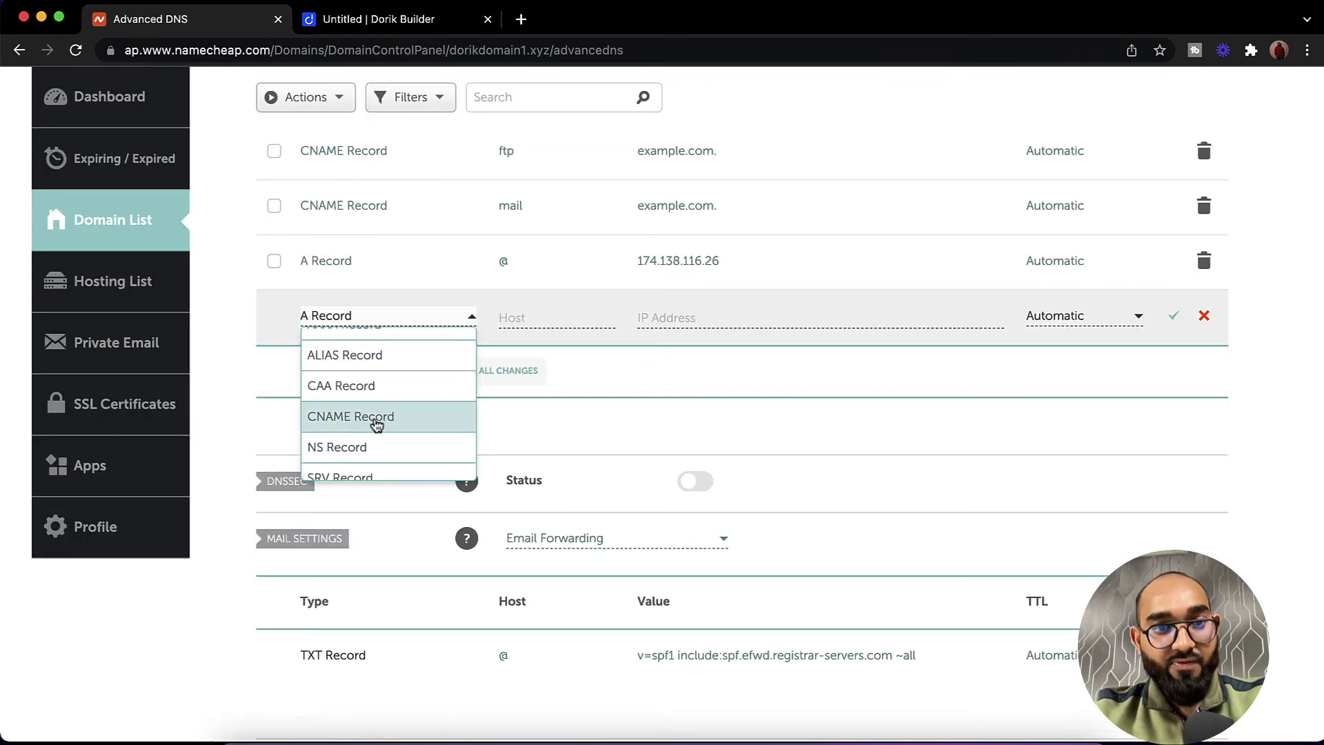
left_click(378, 421)
left_click(523, 320)
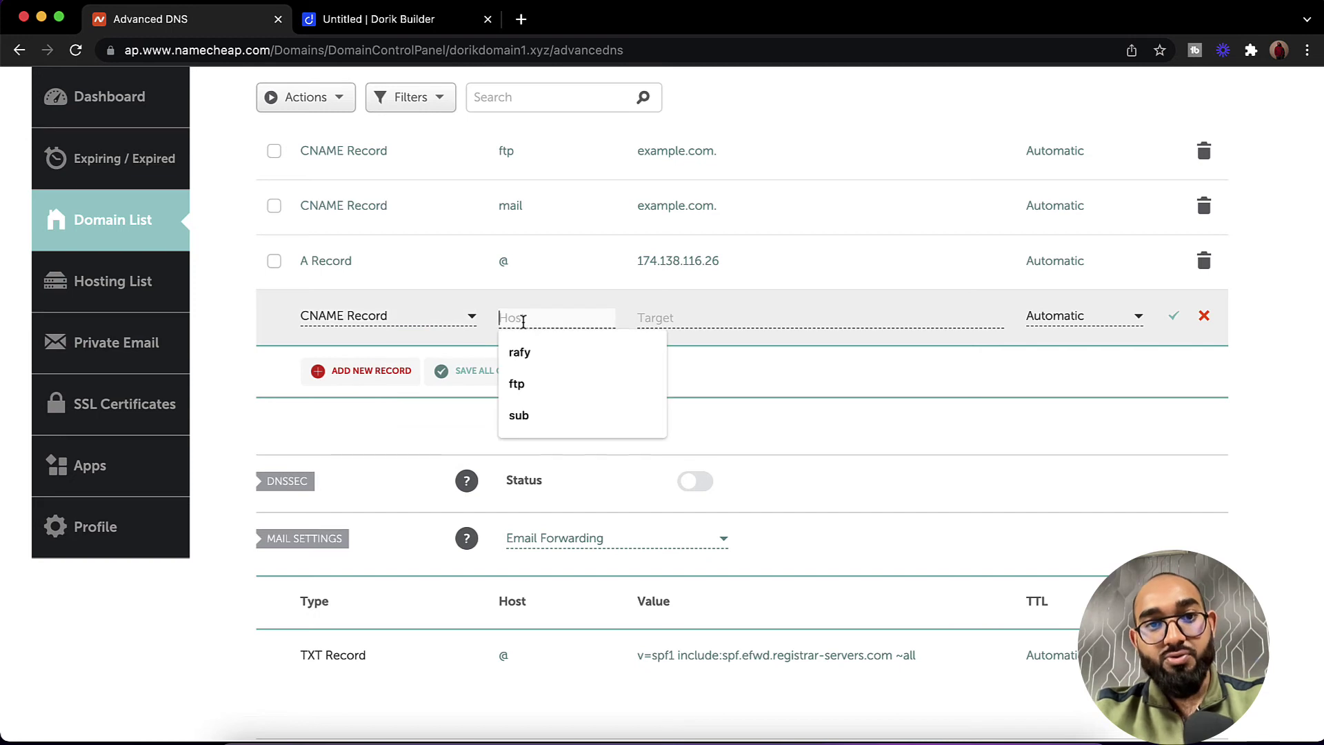
type("www")
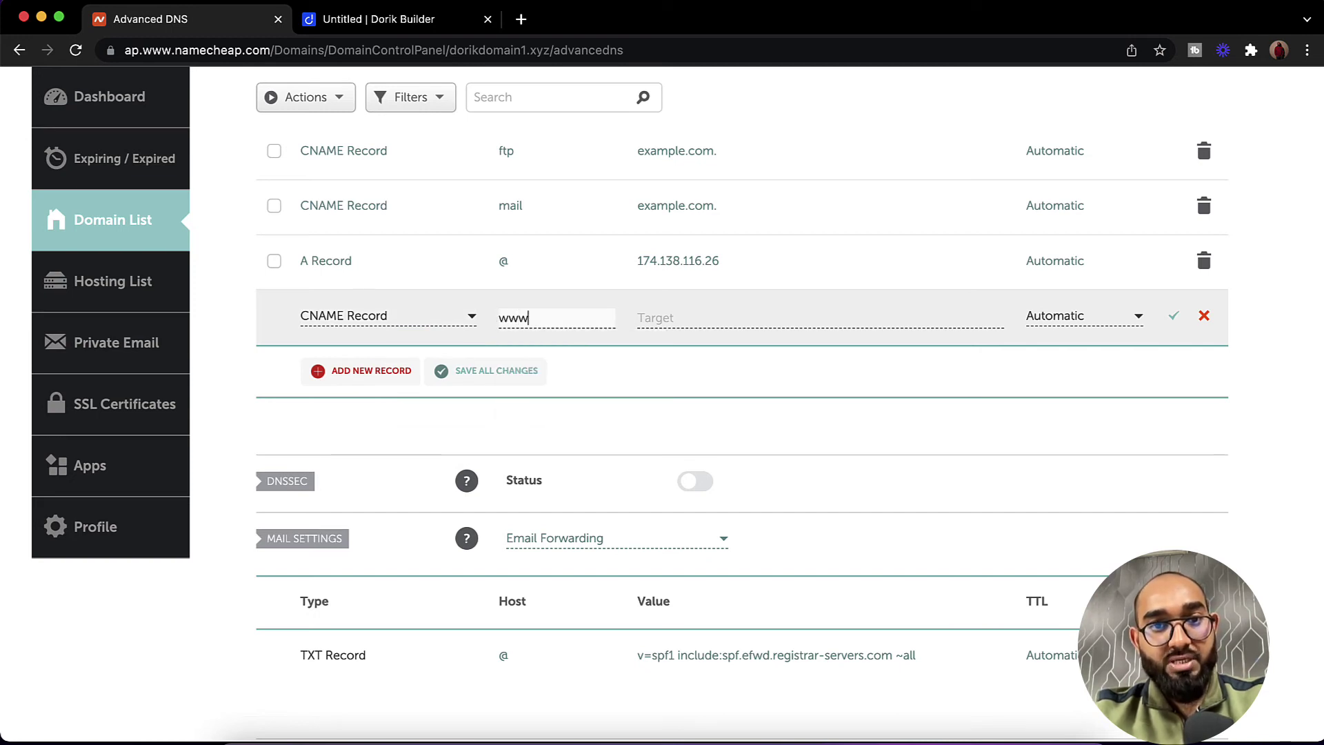
left_click(693, 324)
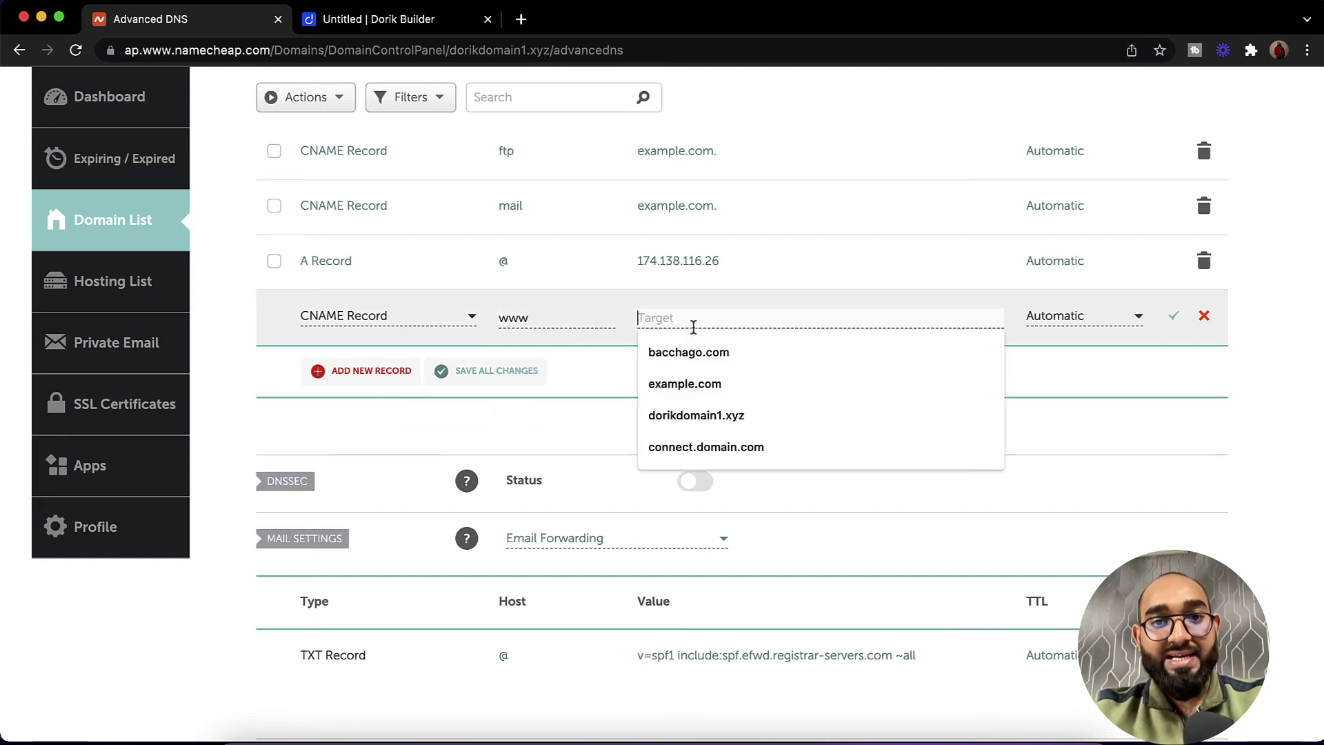
key("Down")
key("Down")
key("Down")
key("Return")
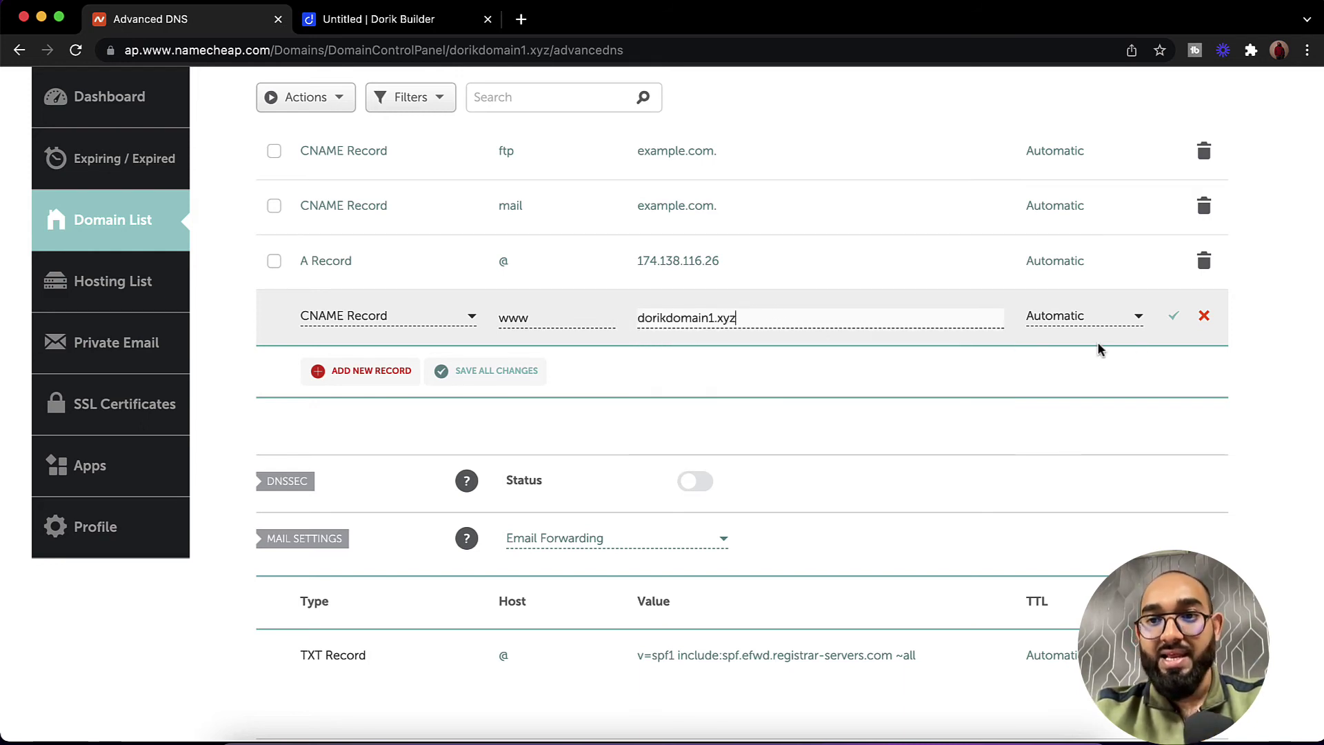
left_click(1175, 319)
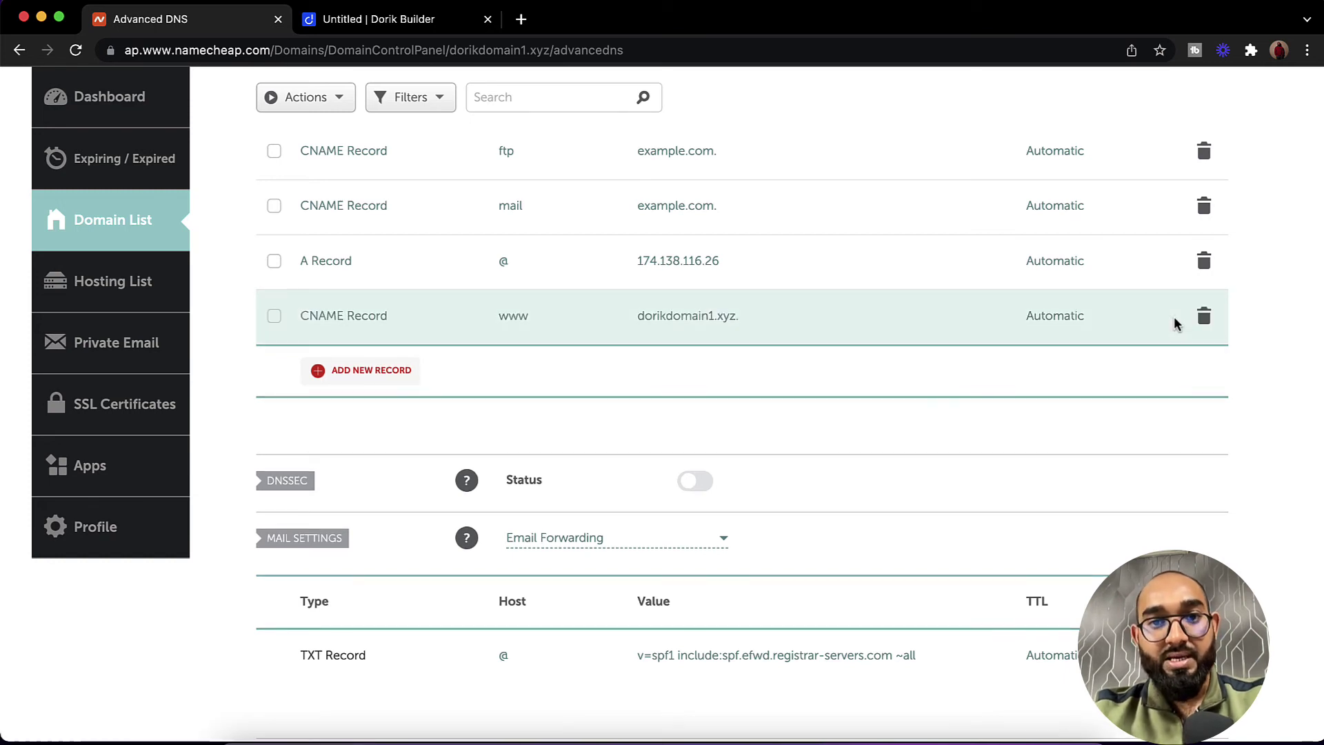
left_click(419, 29)
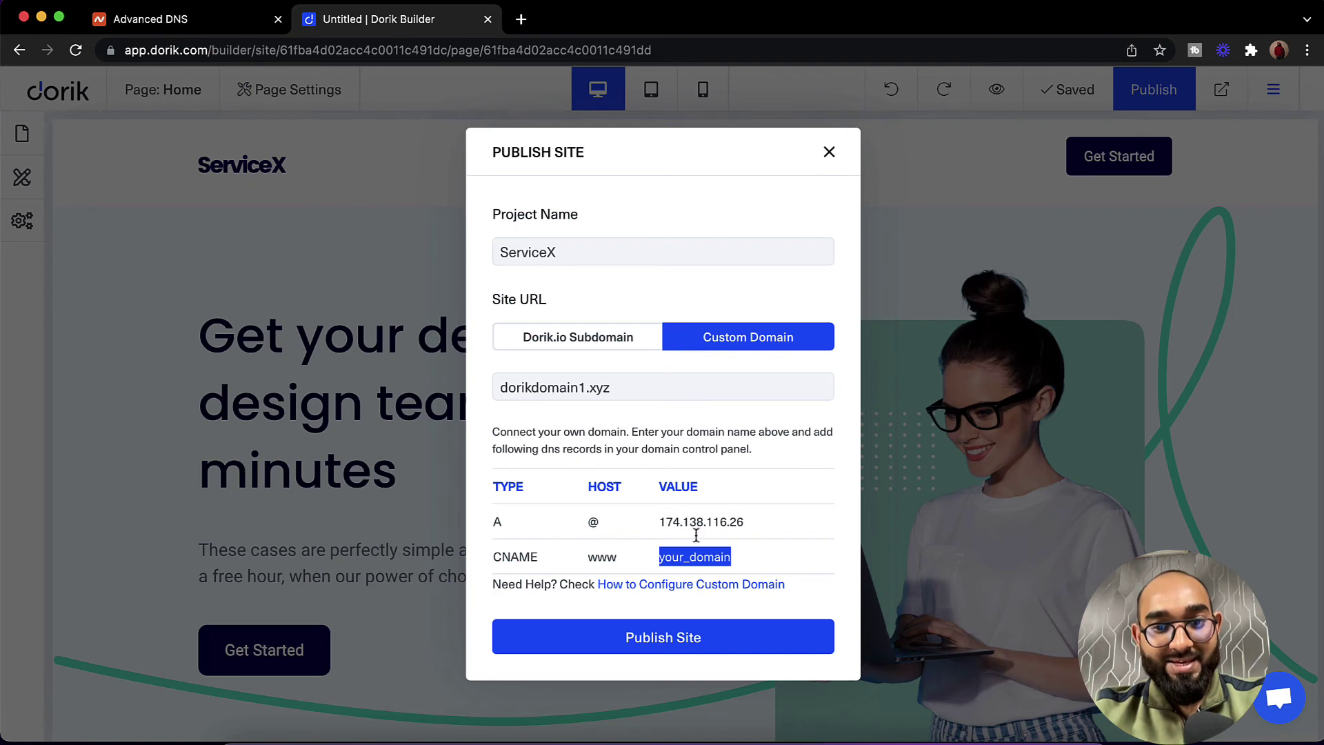
Publish ServiceX to dorikdomain1.xyz and open the live site from the success link.
left_click(642, 647)
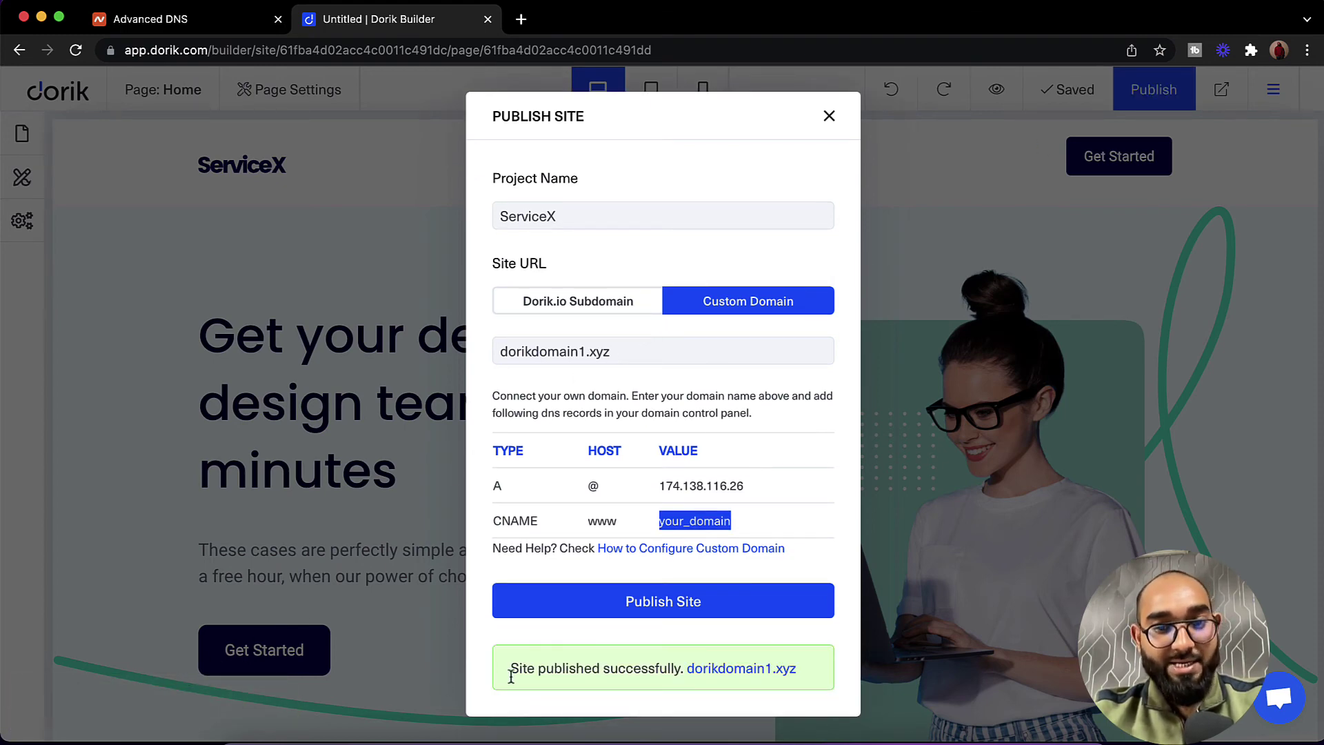
left_click(732, 670)
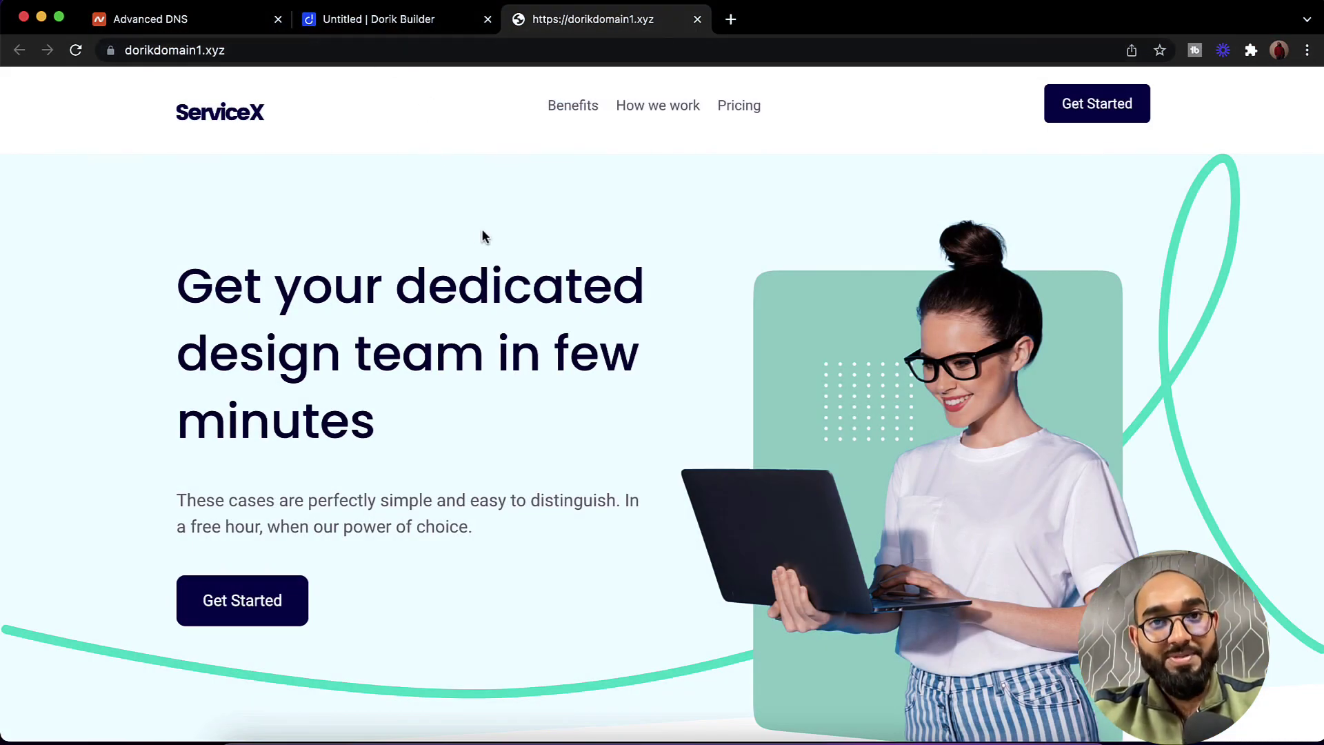
left_click(247, 52)
left_click_drag(247, 52, 121, 56)
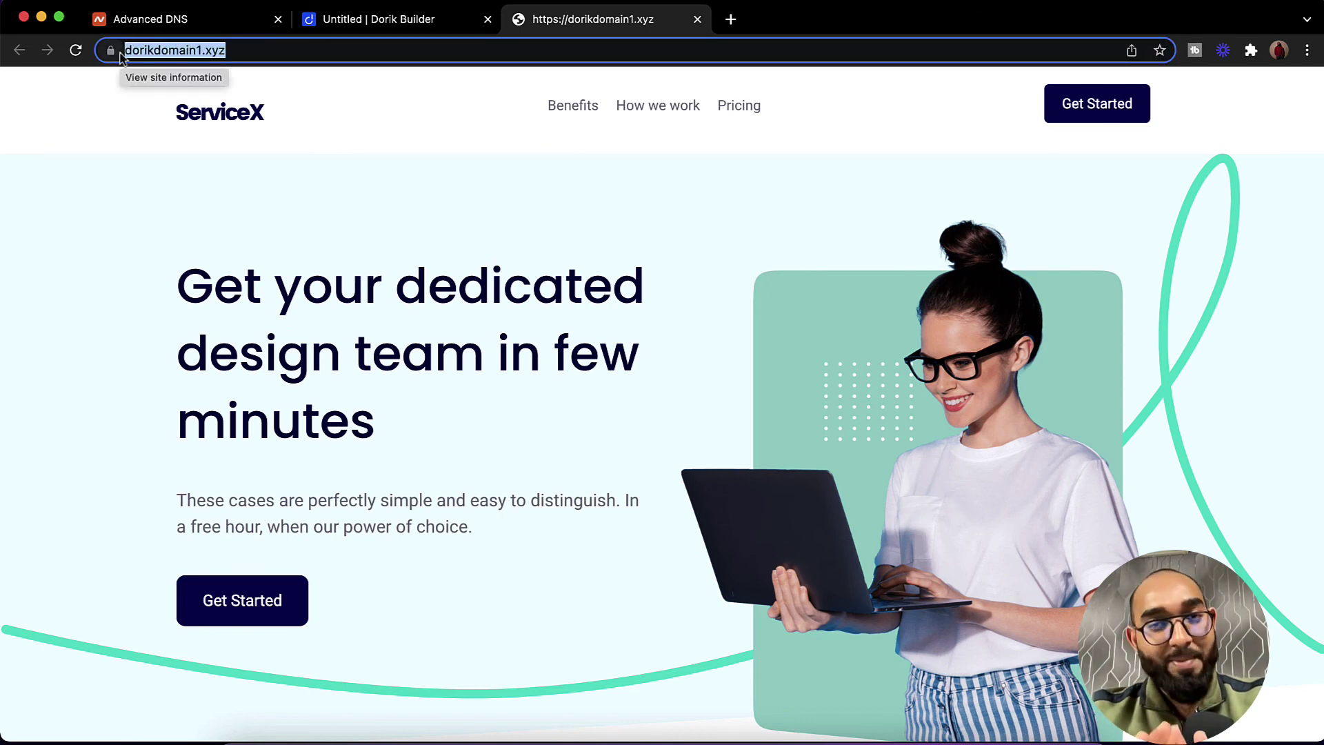